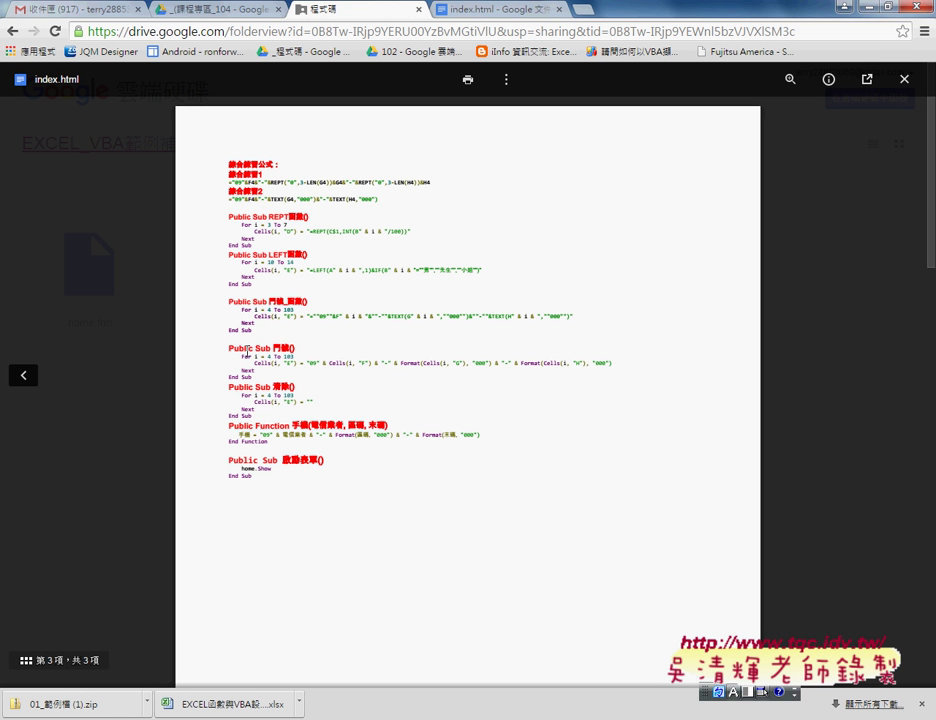
# Copy the 門號 and 清除 subs from index.html in Drive into Module1 of the VBA editor.
pyautogui.moveTo(229, 347)
pyautogui.mouseDown()
pyautogui.moveTo(288, 376)
pyautogui.moveTo(290, 415)
pyautogui.mouseUp()
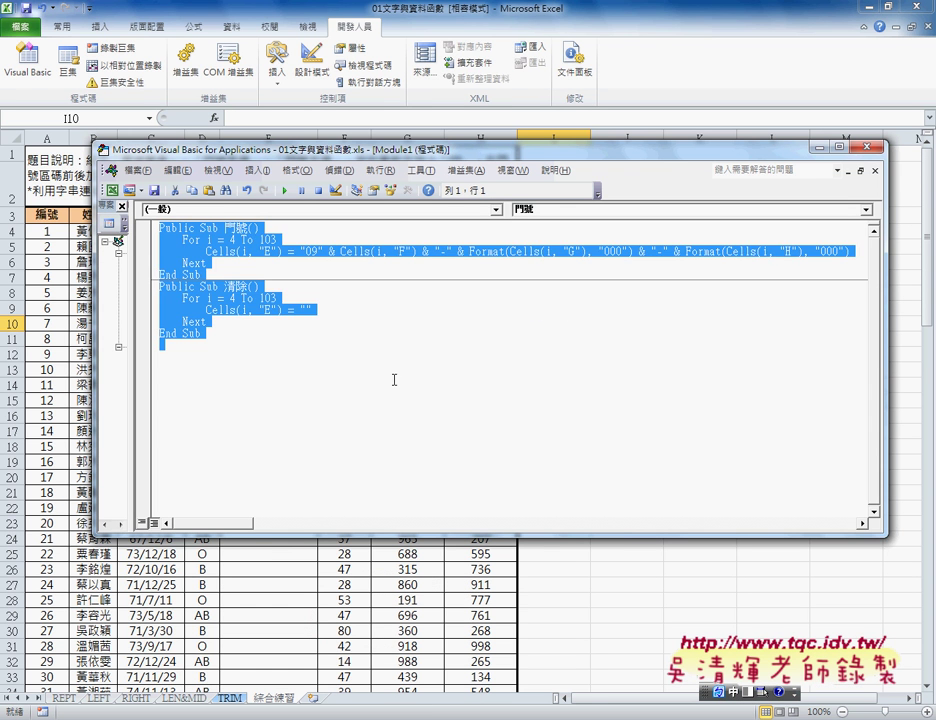
pyautogui.click(385, 380)
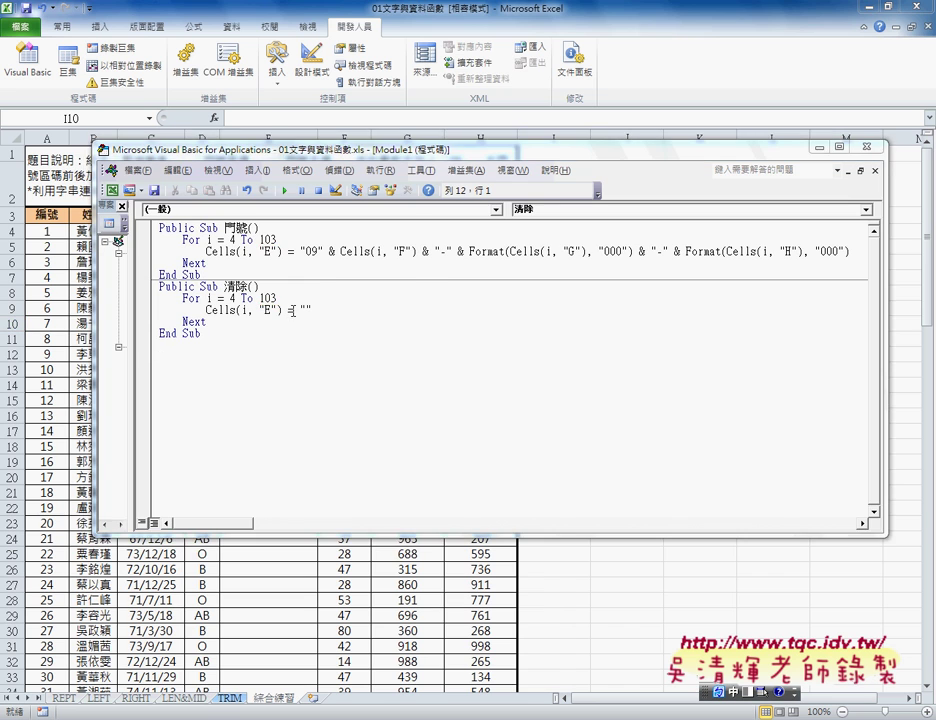
# Fill the column A numbering from A100:A103 down to 105 in rows 104–108.
pyautogui.click(140, 632)
pyautogui.scroll(-4, 140, 632)
pyautogui.scroll(-6, 140, 632)
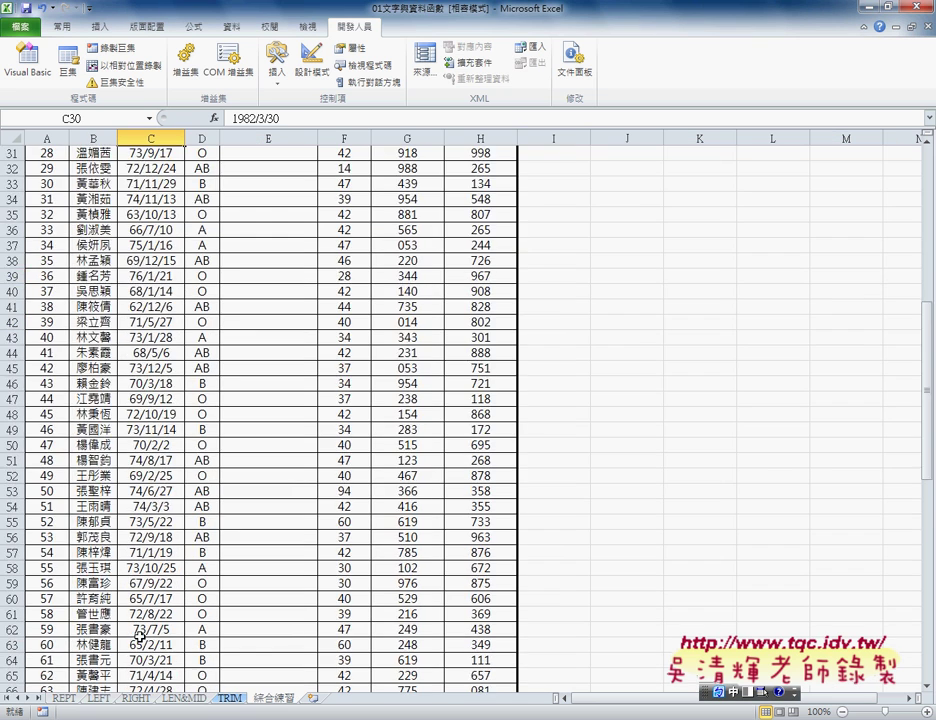
pyautogui.scroll(-6, 140, 632)
pyautogui.scroll(-4, 140, 632)
pyautogui.scroll(-6, 140, 632)
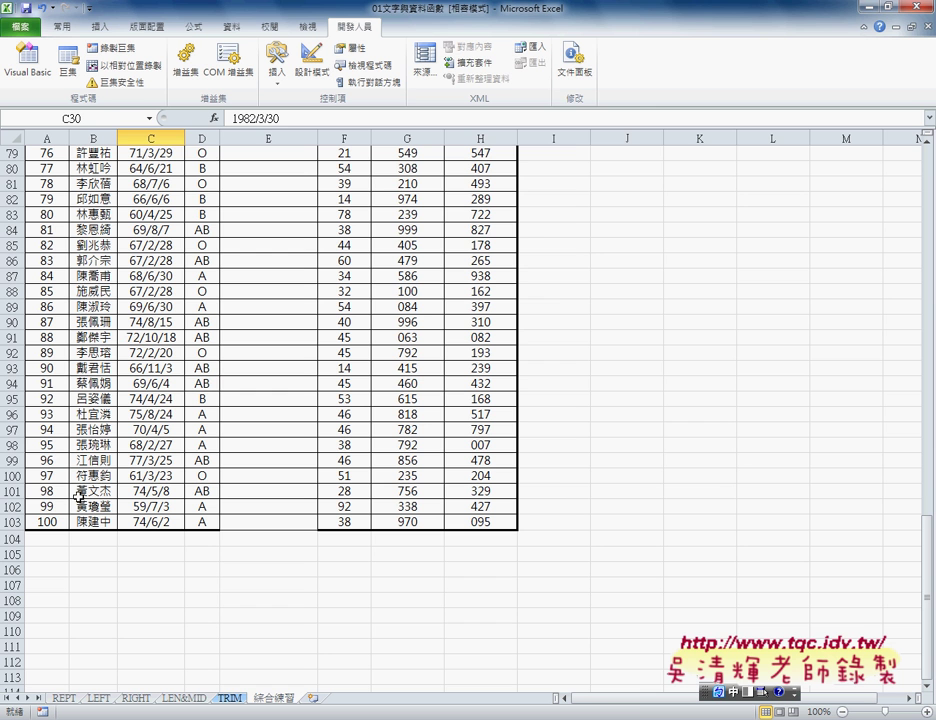
pyautogui.moveTo(46, 477)
pyautogui.mouseDown()
pyautogui.moveTo(46, 521)
pyautogui.moveTo(69, 605)
pyautogui.mouseUp()
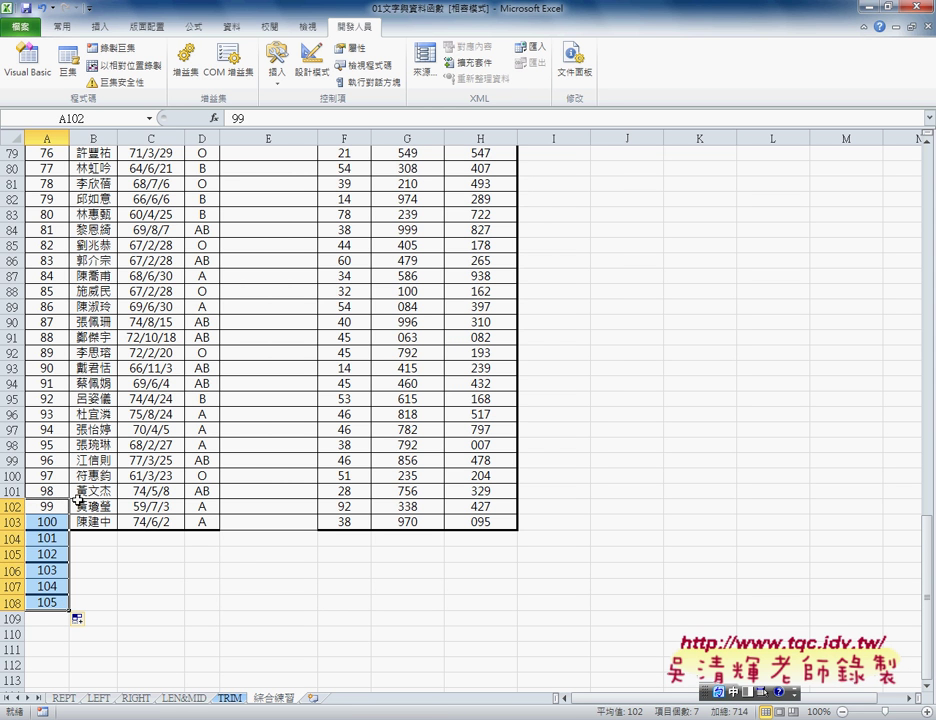
pyautogui.moveTo(93, 476); pyautogui.dragTo(144, 520)
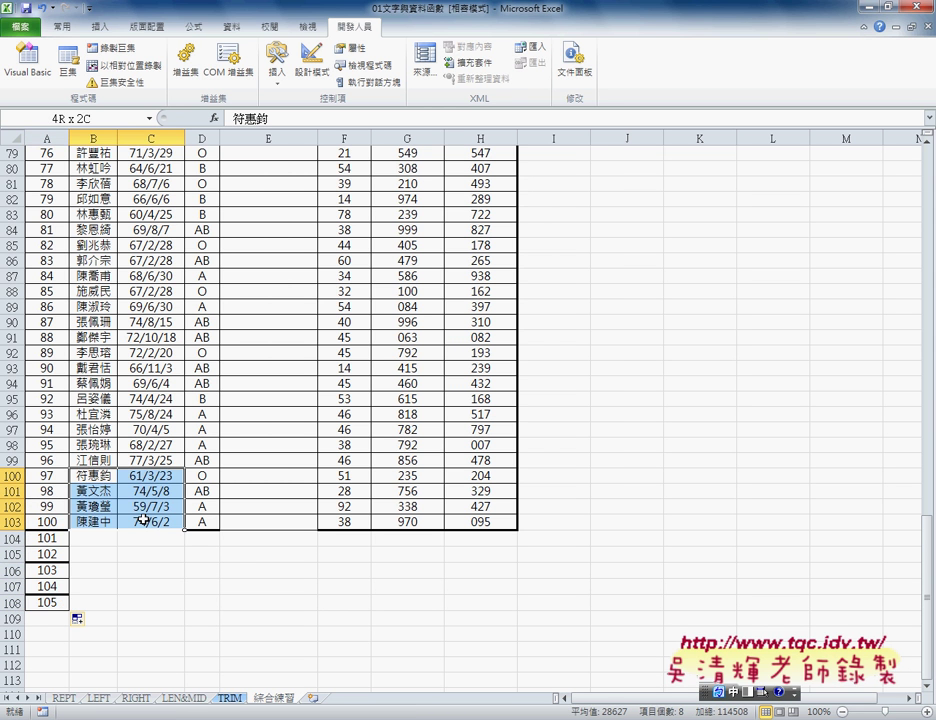
# Copy the B99:H103 data and paste it at B104 to fill rows 104–108.
pyautogui.moveTo(95, 461); pyautogui.dragTo(492, 522)
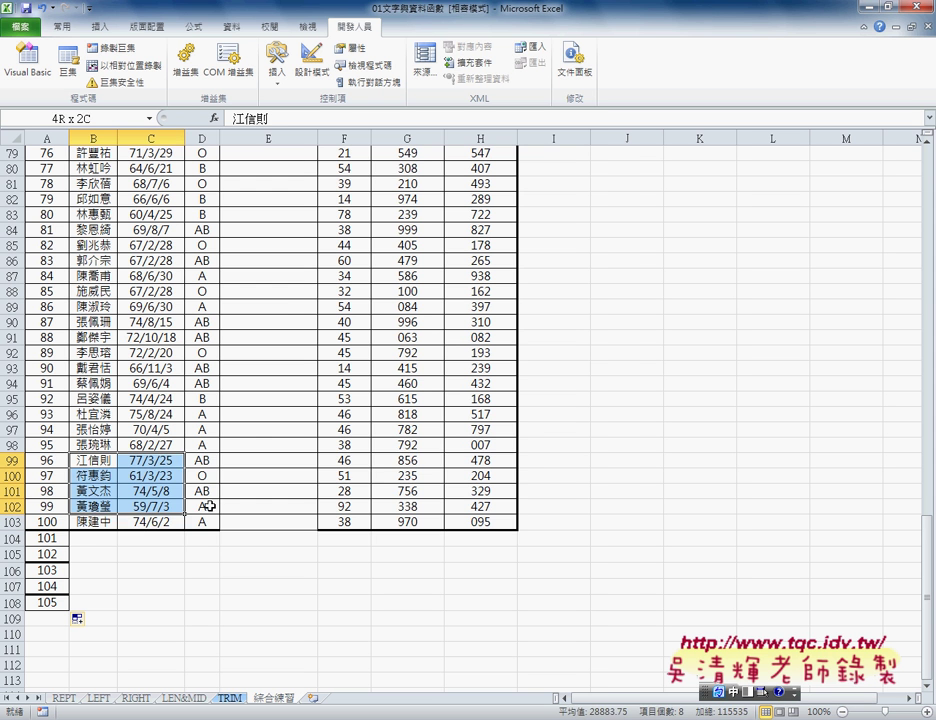
pyautogui.hotkey('ctrl', 'c')
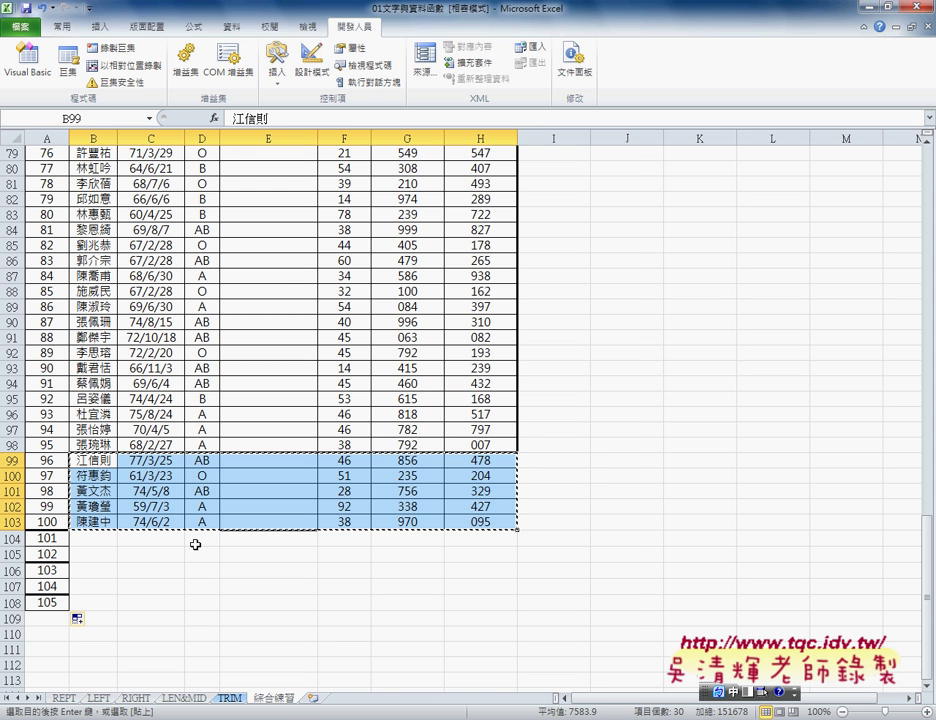
pyautogui.click(88, 541)
pyautogui.hotkey('ctrl', 'v')
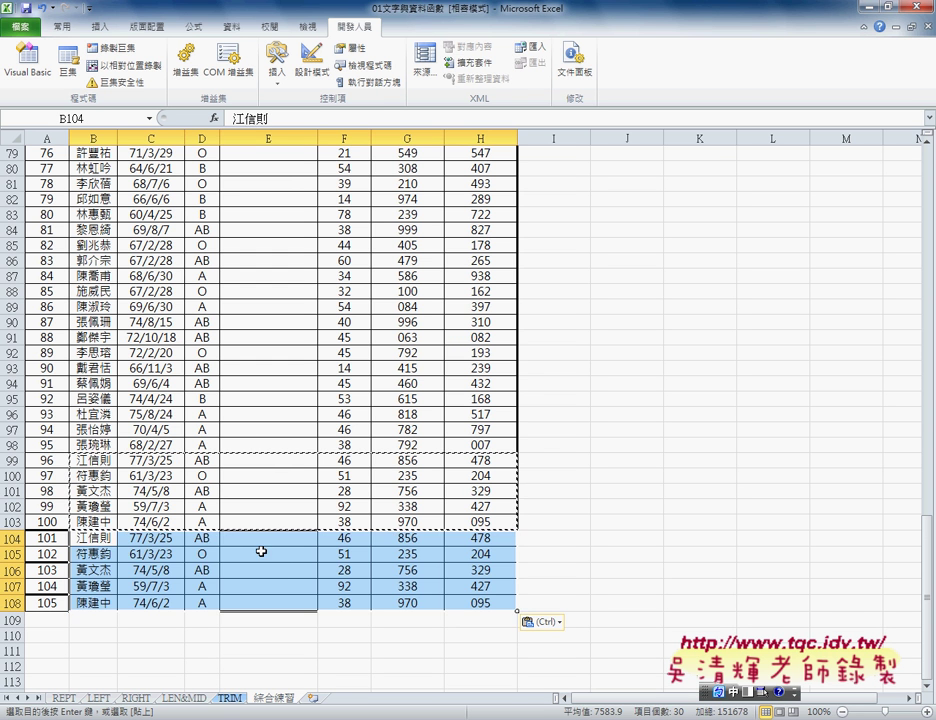
pyautogui.click(270, 521)
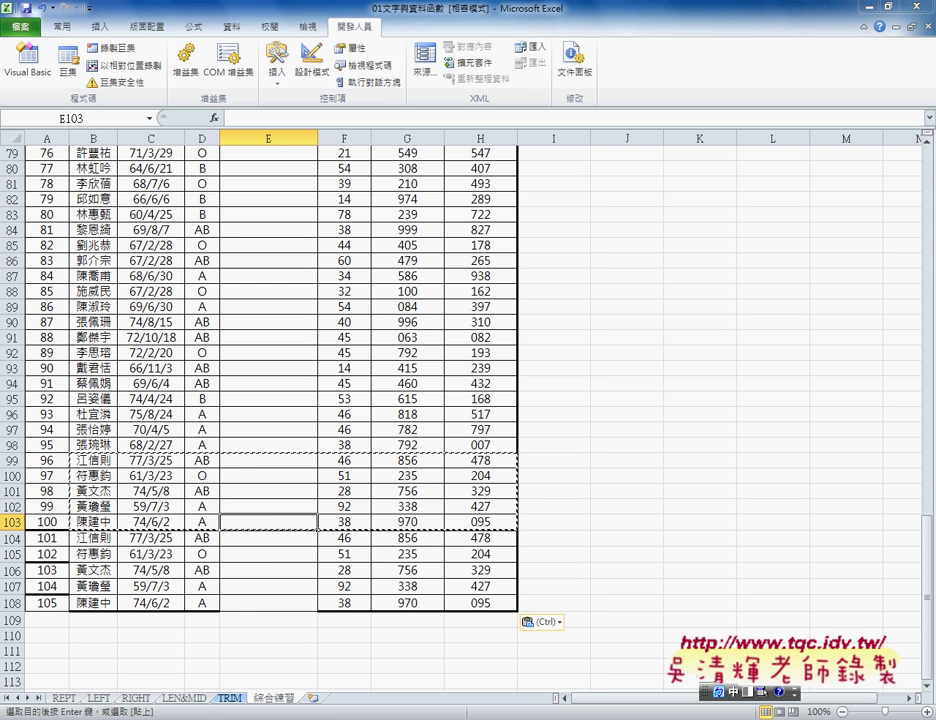
# Change the 門號 loop from 'For i = 4 To 103' to 'For i = 4 To 108'.
pyautogui.click(407, 670)
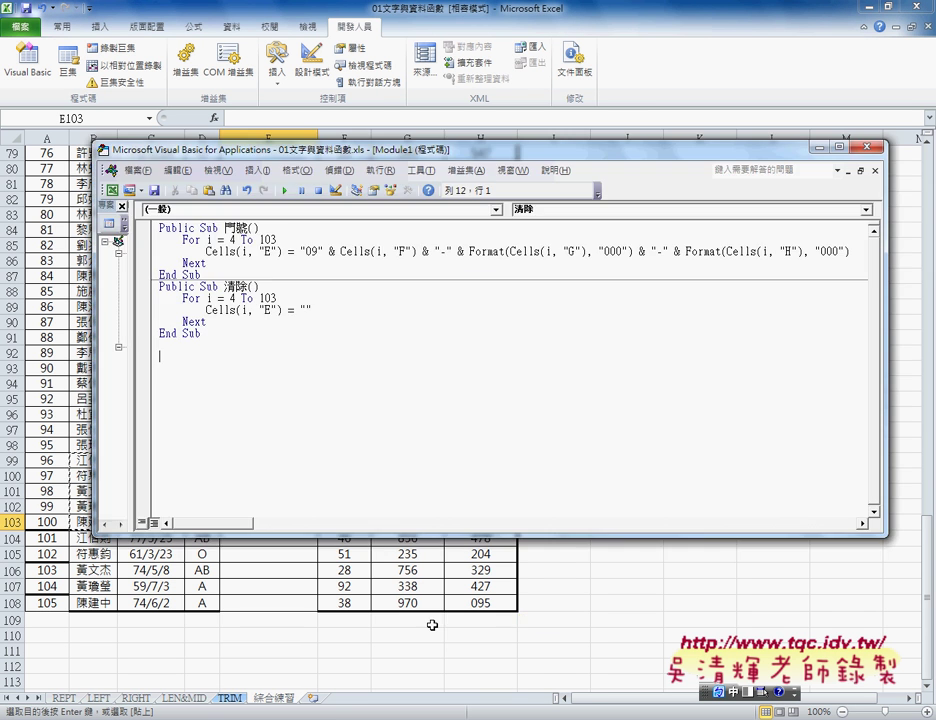
pyautogui.moveTo(430, 149); pyautogui.dragTo(663, 153)
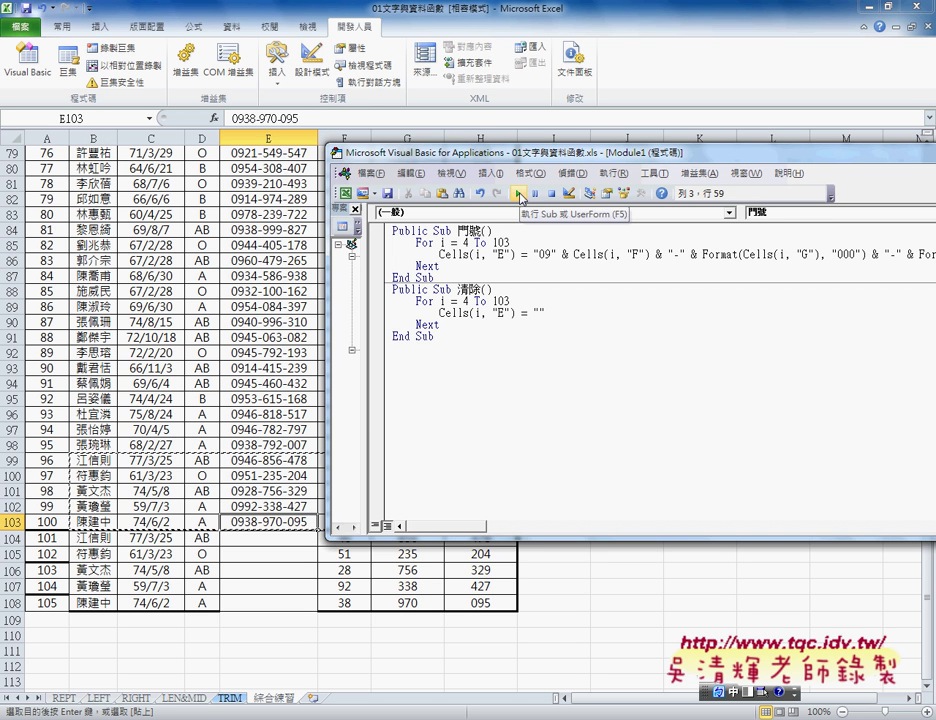
pyautogui.doubleClick(500, 242)
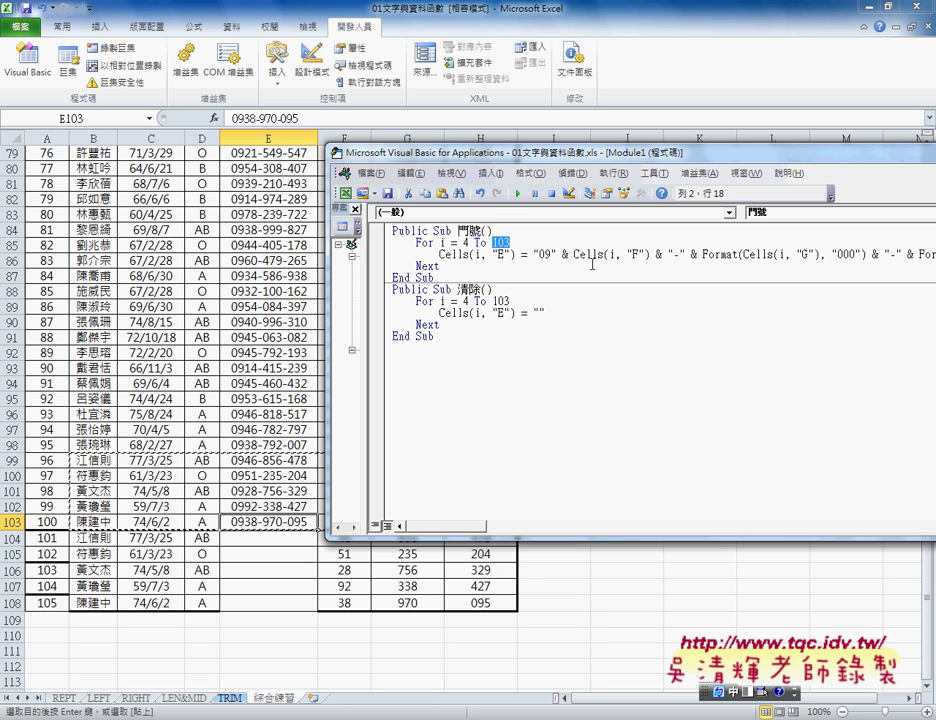
pyautogui.press('Right')
pyautogui.press('BackSpace')
pyautogui.write('8')
pyautogui.hotkey('shift', 'Left')
pyautogui.hotkey('shift', 'Left')
pyautogui.hotkey('shift', 'Left')
pyautogui.click(63, 305)
pyautogui.scroll(6, 55, 305)
pyautogui.scroll(9, 55, 305)
pyautogui.scroll(11, 55, 308)
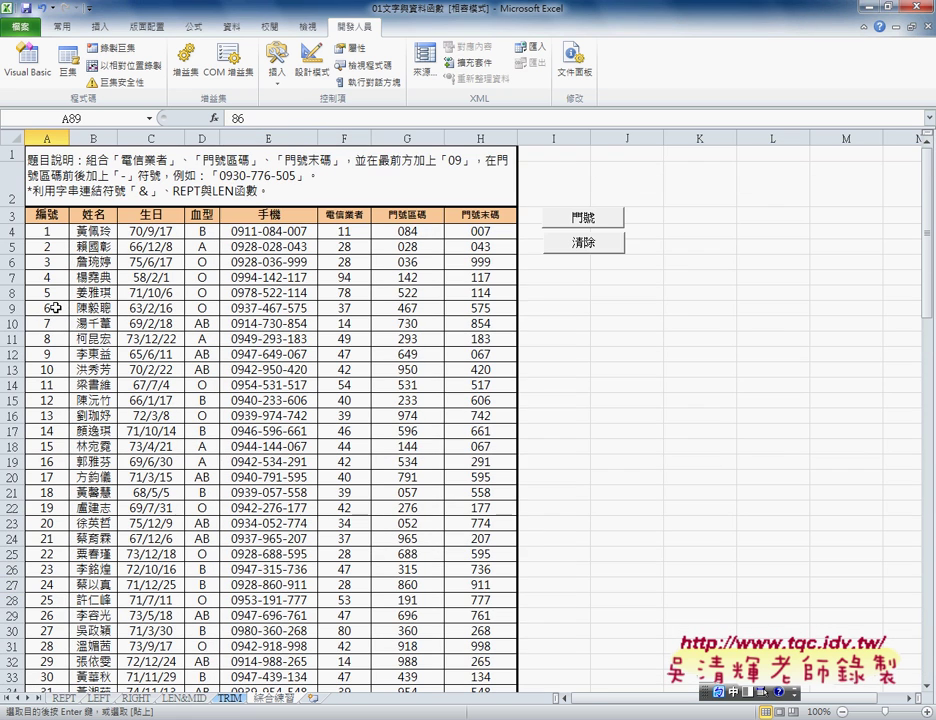
pyautogui.click(42, 230)
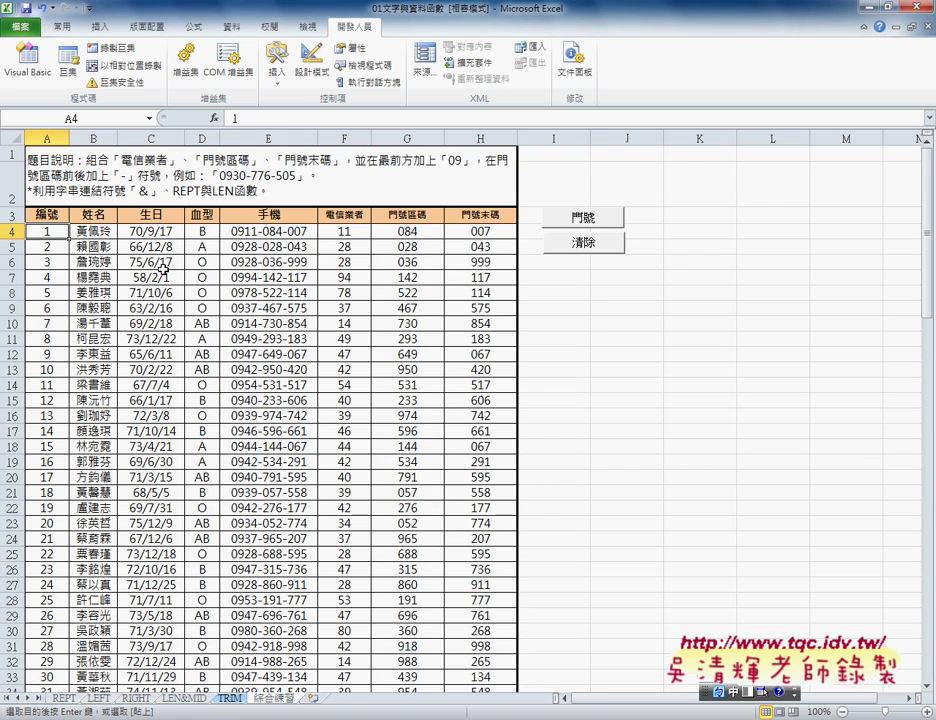
pyautogui.moveTo(46, 230)
pyautogui.mouseDown()
pyautogui.moveTo(153, 291)
pyautogui.moveTo(232, 309)
pyautogui.mouseUp()
pyautogui.click(47, 232)
pyautogui.hotkey('ctrl', 'Down')
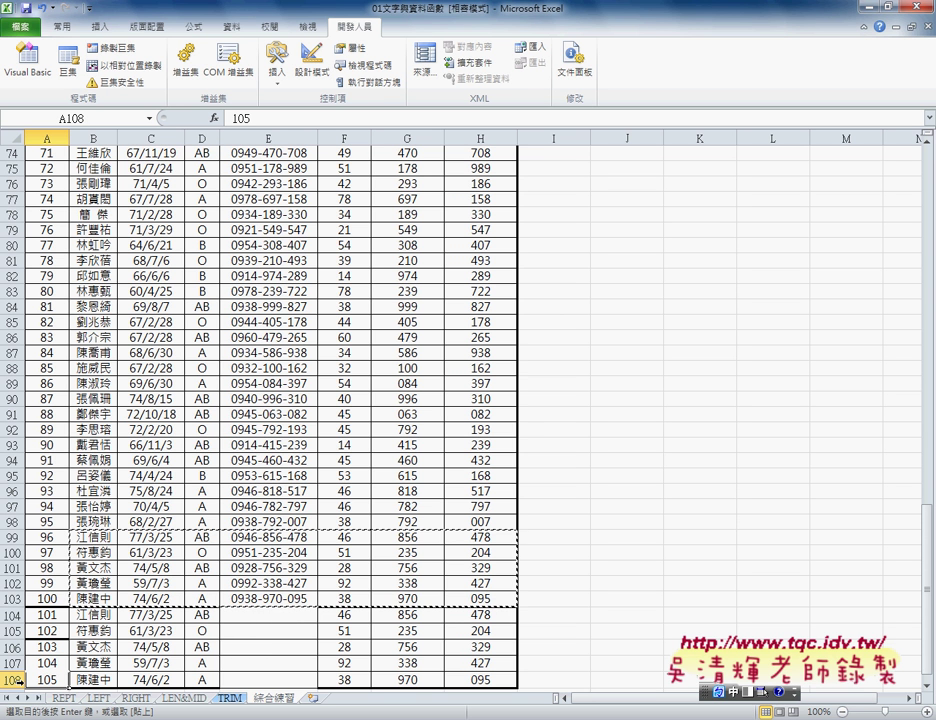
pyautogui.press('Right')
pyautogui.press('Right')
pyautogui.press('Right')
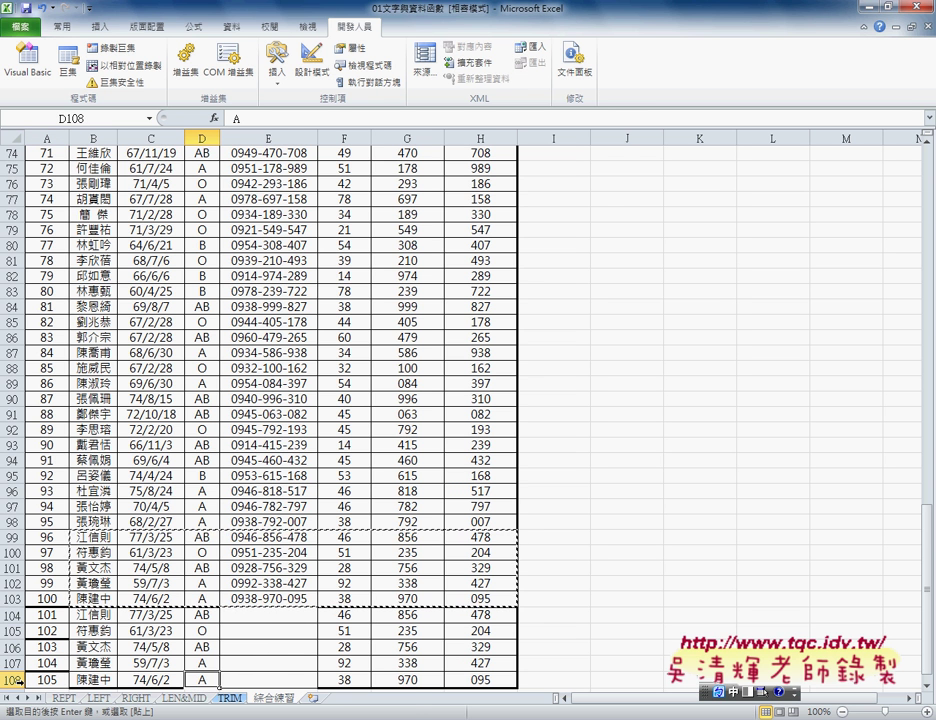
pyautogui.hotkey('ctrl', 'Up')
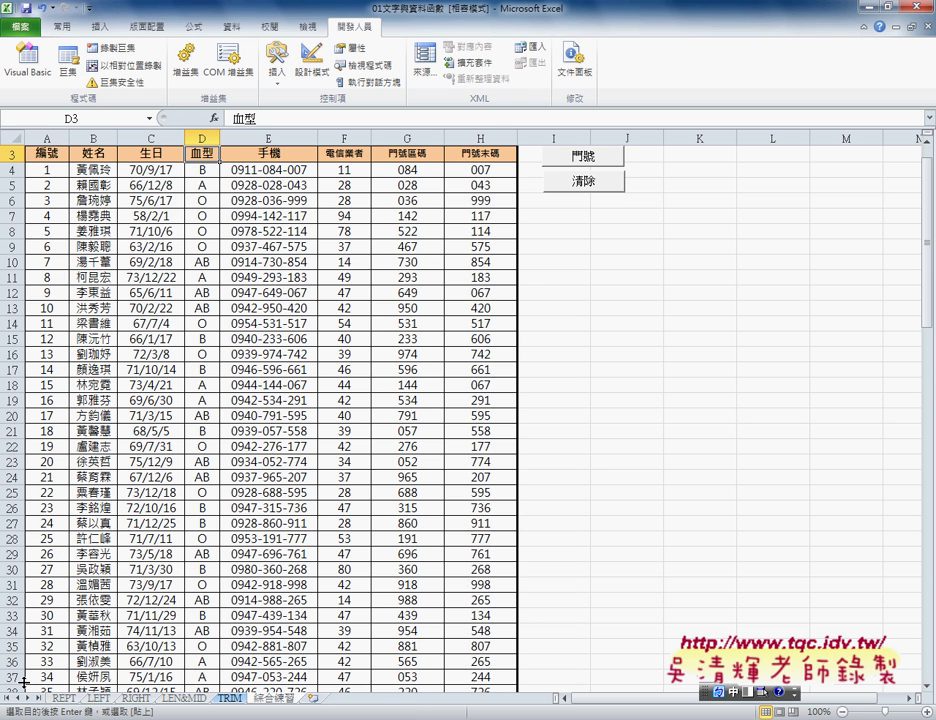
pyautogui.hotkey('ctrl', 'Left')
pyautogui.hotkey('ctrl', 'Down')
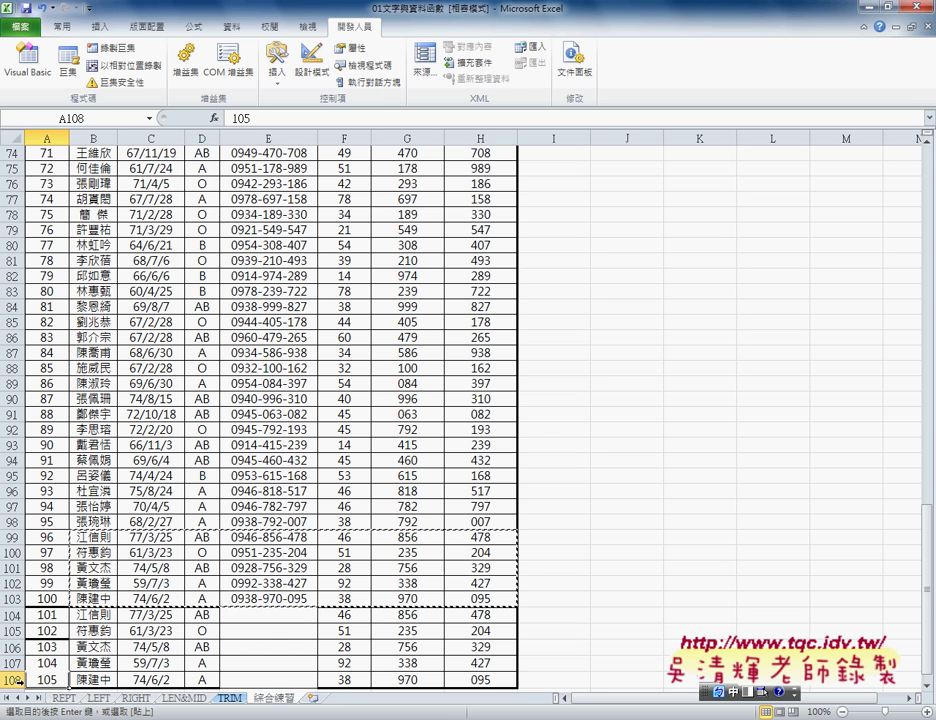
pyautogui.hotkey('ctrl', 'Up')
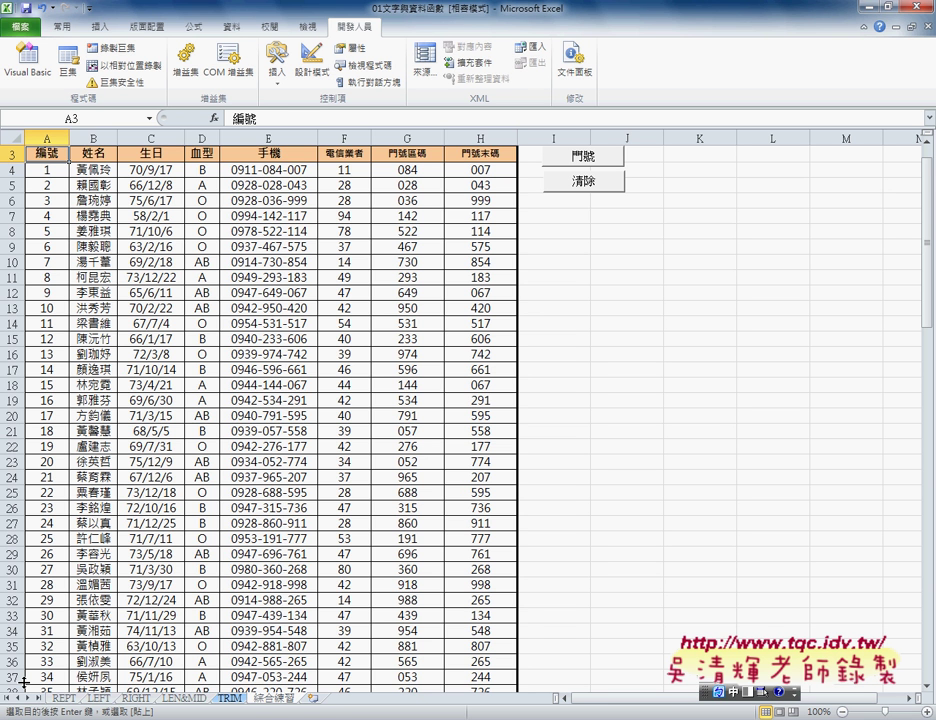
pyautogui.hotkey('ctrl', 'shift', 'Right')
pyautogui.hotkey('ctrl', 'shift', 'Down')
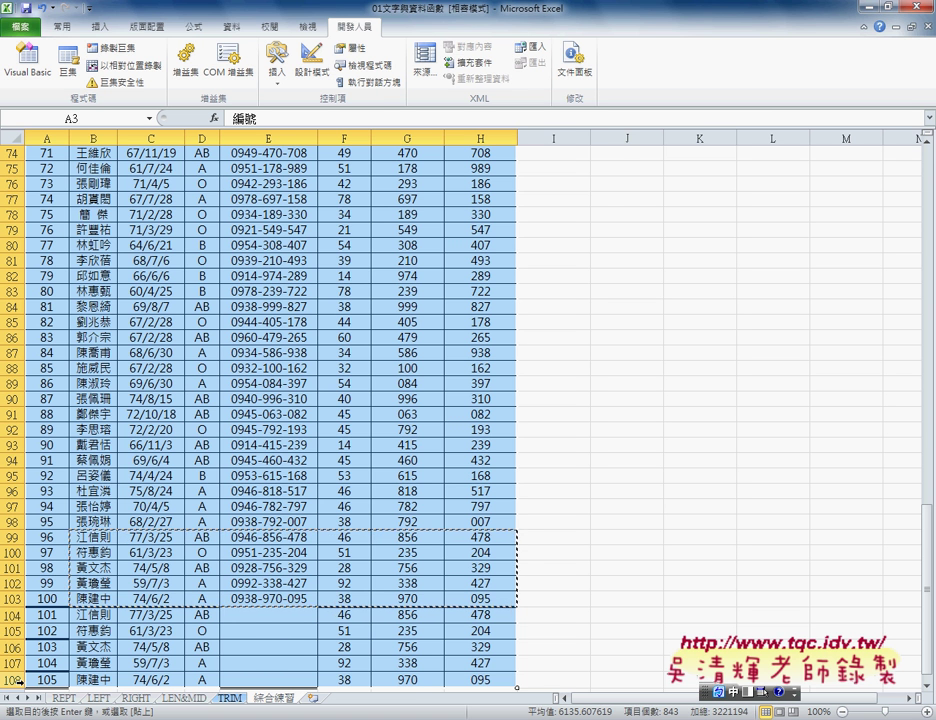
pyautogui.press('Left')
pyautogui.press('Up')
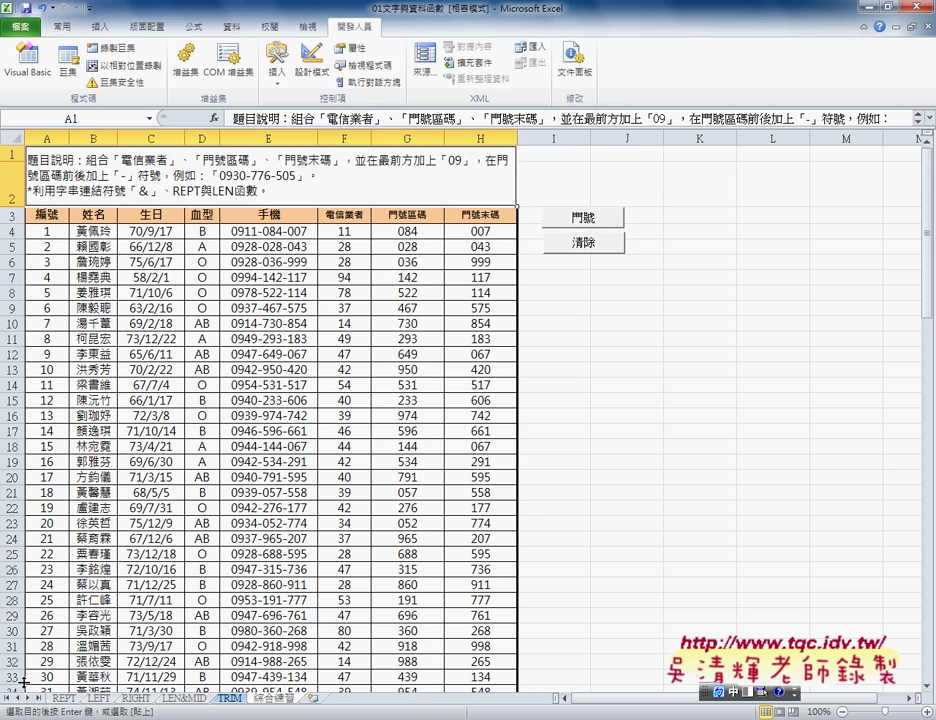
pyautogui.press('Down')
pyautogui.hotkey('ctrl', 'Right')
pyautogui.hotkey('ctrl', 'Down')
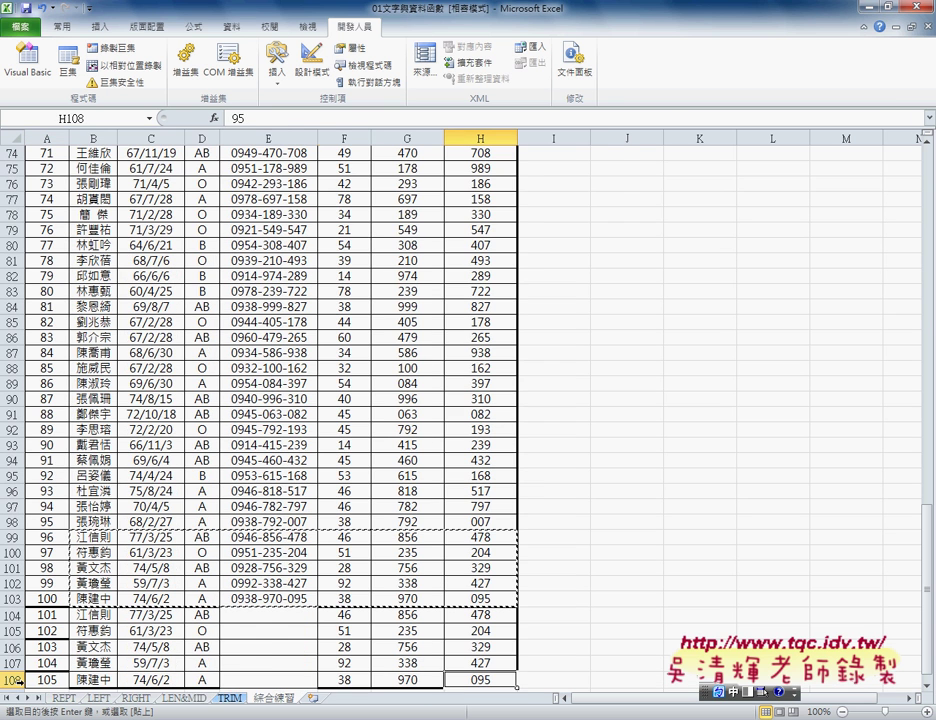
pyautogui.hotkey('ctrl', 'Left')
pyautogui.hotkey('ctrl', 'Left')
pyautogui.hotkey('ctrl', 'Left')
pyautogui.hotkey('ctrl', 'Up')
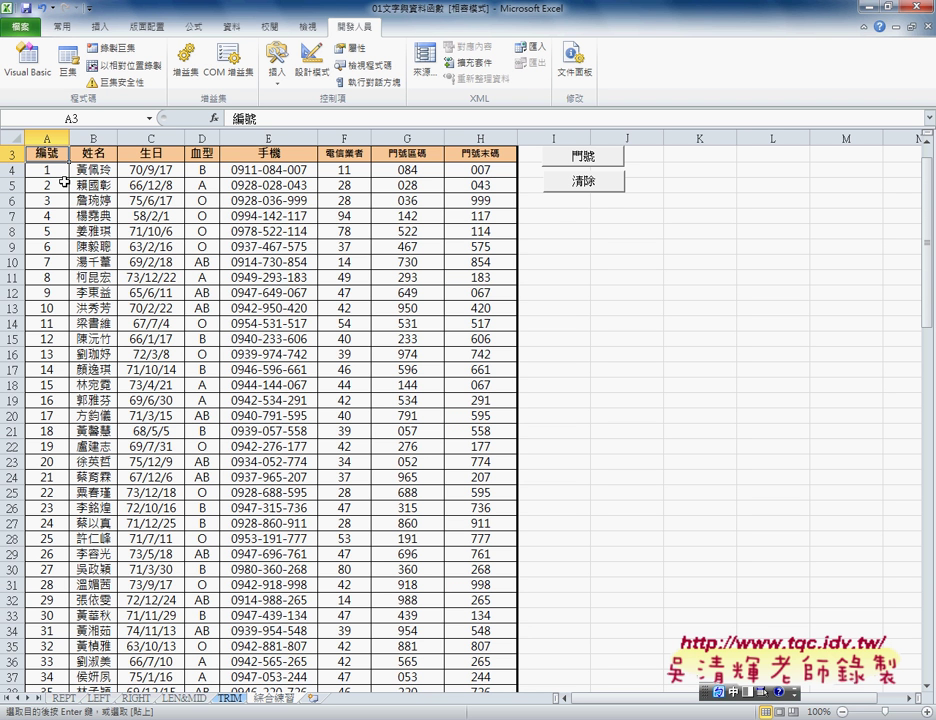
pyautogui.click(57, 170)
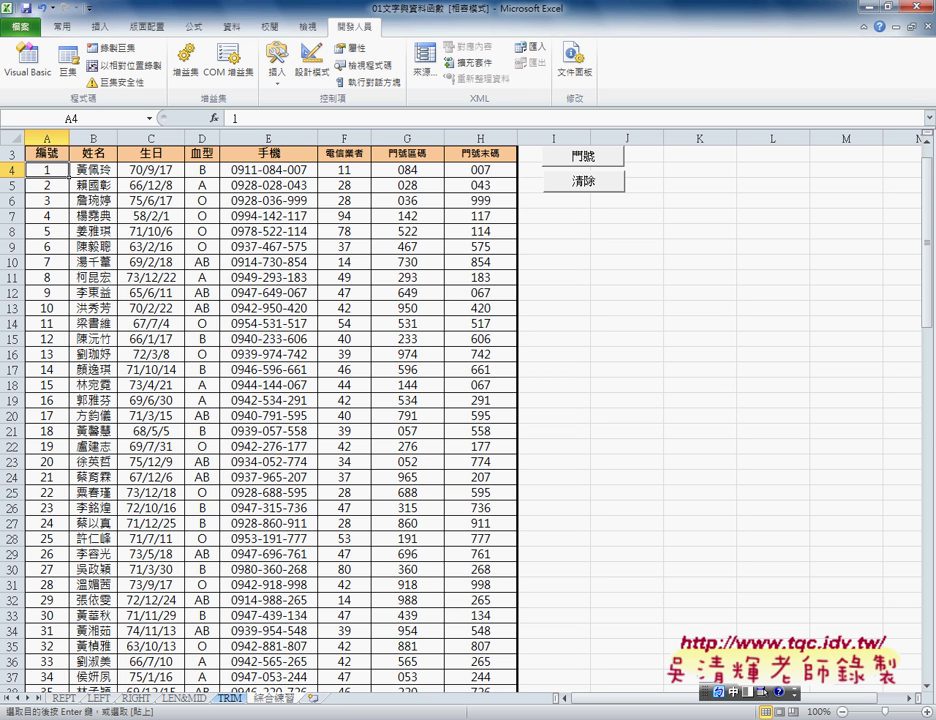
# Start the 門號 loop's end value as Range("A4").End, choosing End from the member suggestions.
pyautogui.click(418, 660)
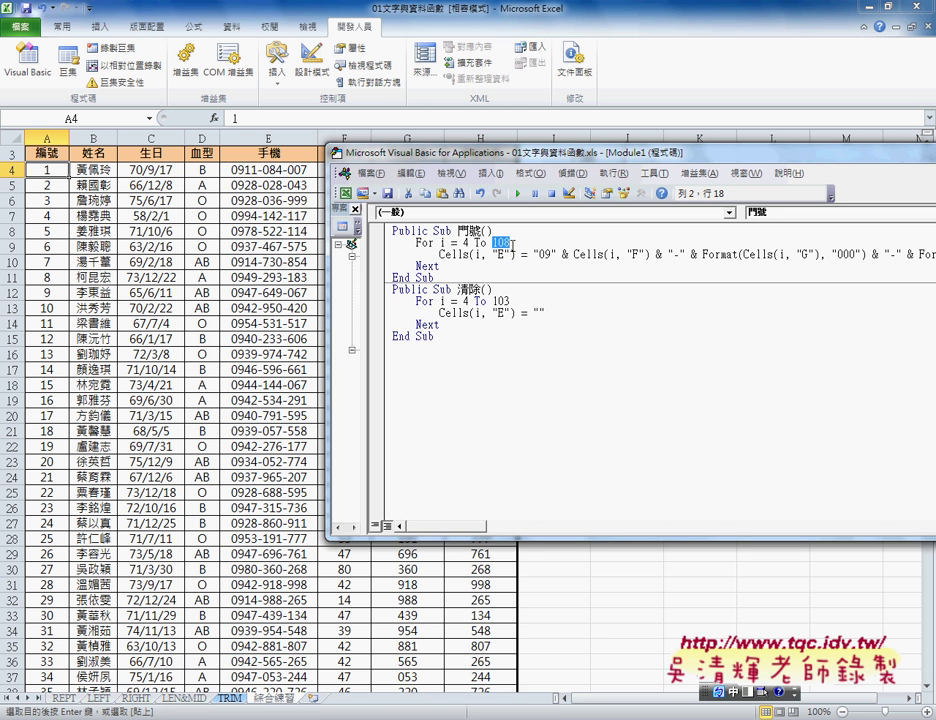
pyautogui.write('之')
pyautogui.press('shift')
pyautogui.write('ra')
pyautogui.write('nge')
pyautogui.write('("')
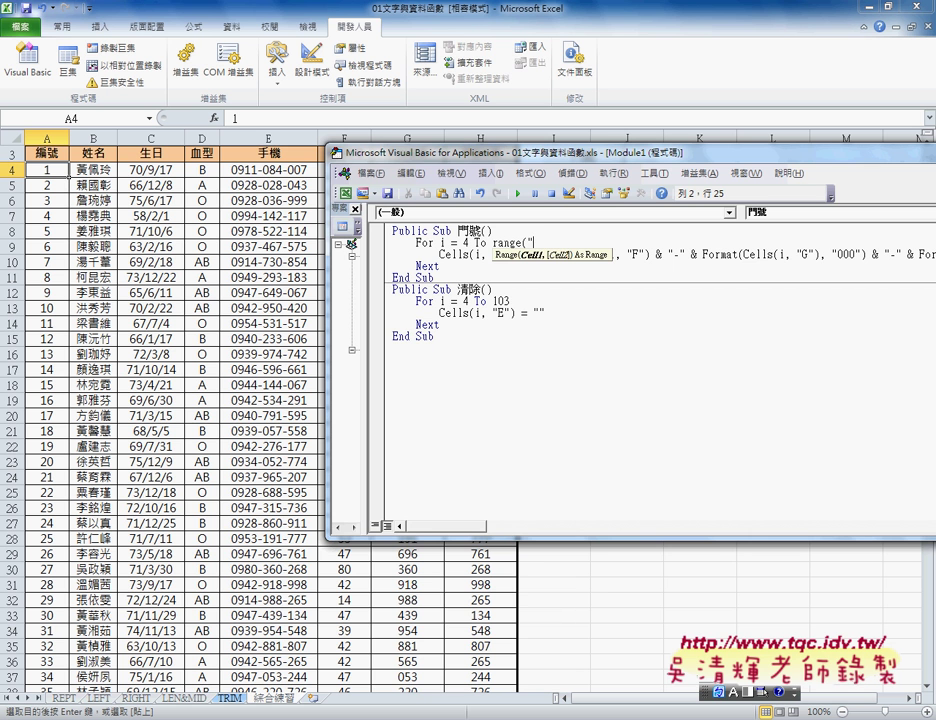
pyautogui.write('A4')
pyautogui.write('")')
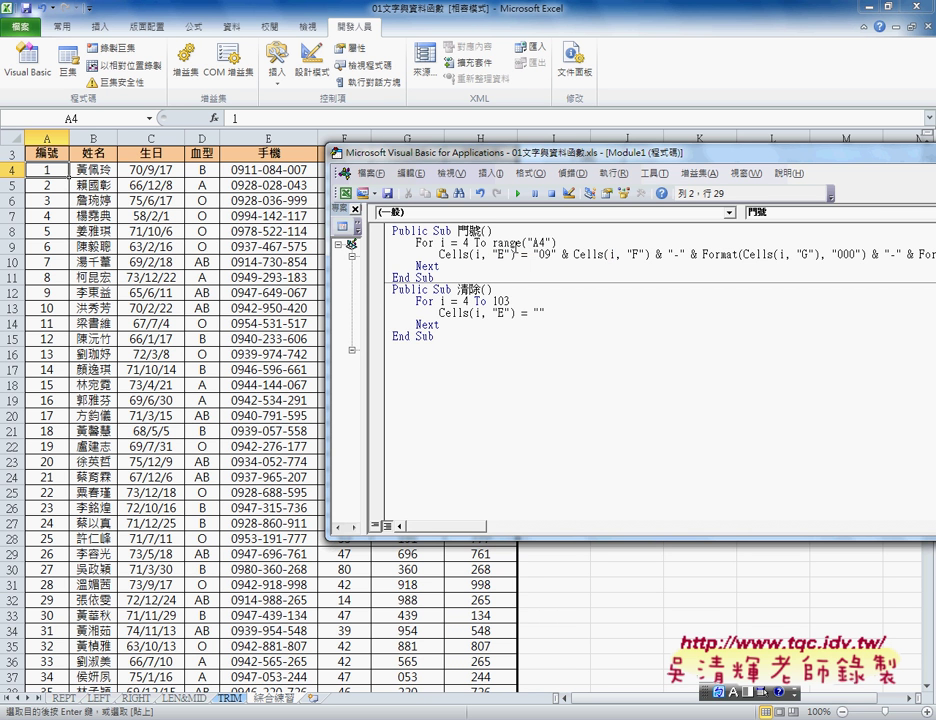
pyautogui.write('.')
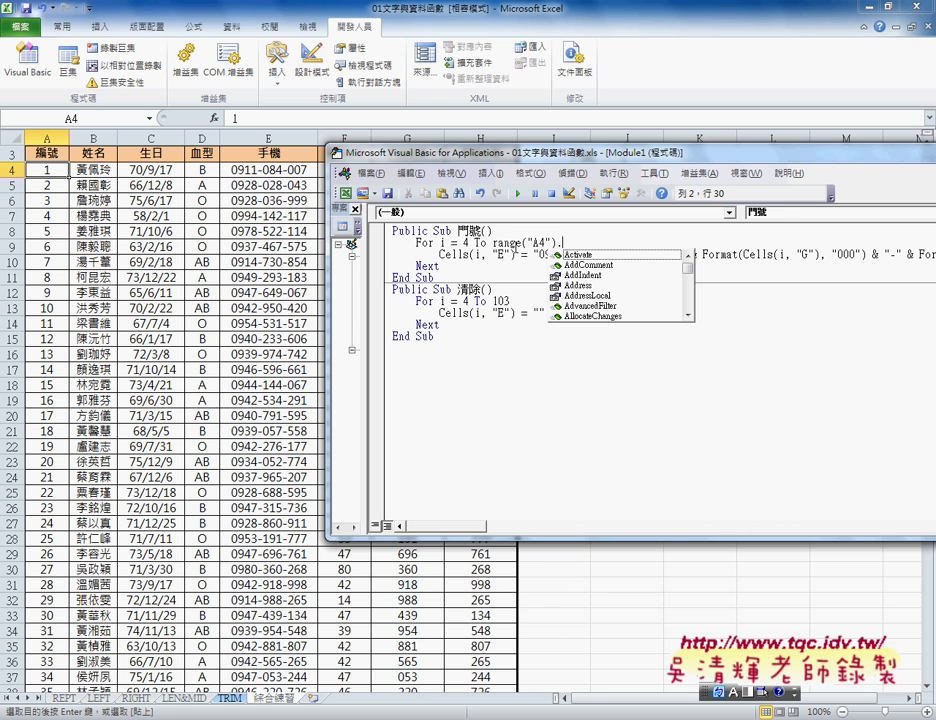
pyautogui.write('E')
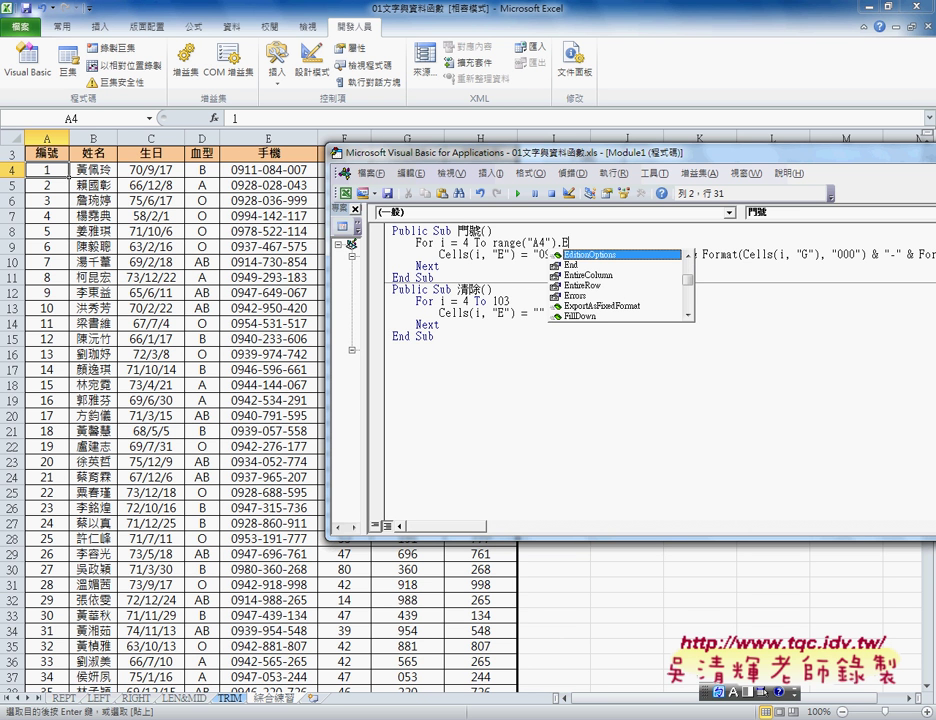
pyautogui.press('Down')
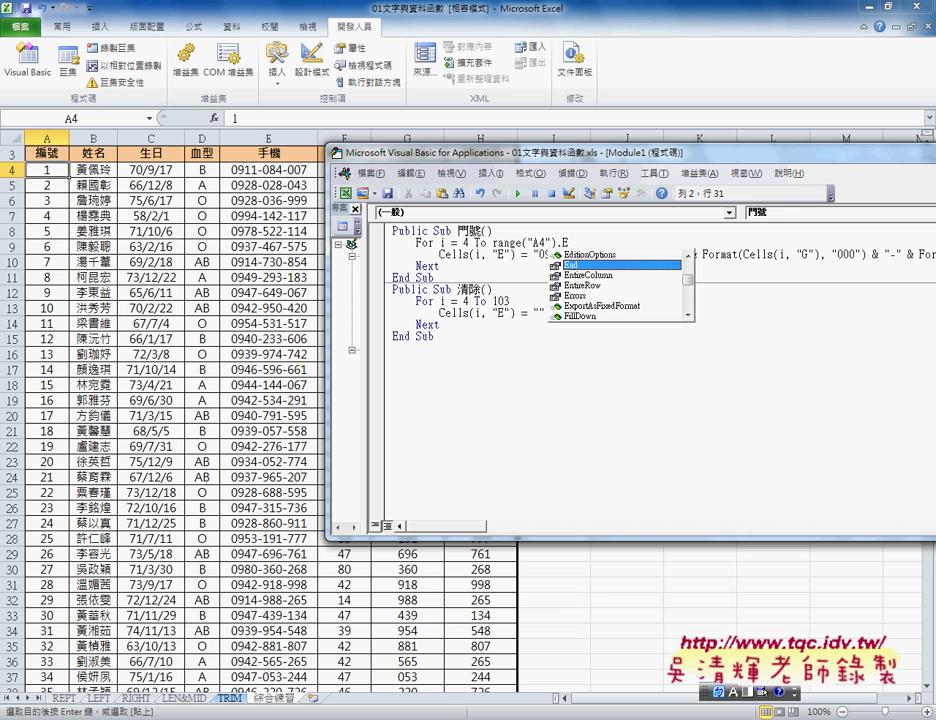
pyautogui.press('space')
pyautogui.press('BackSpace')
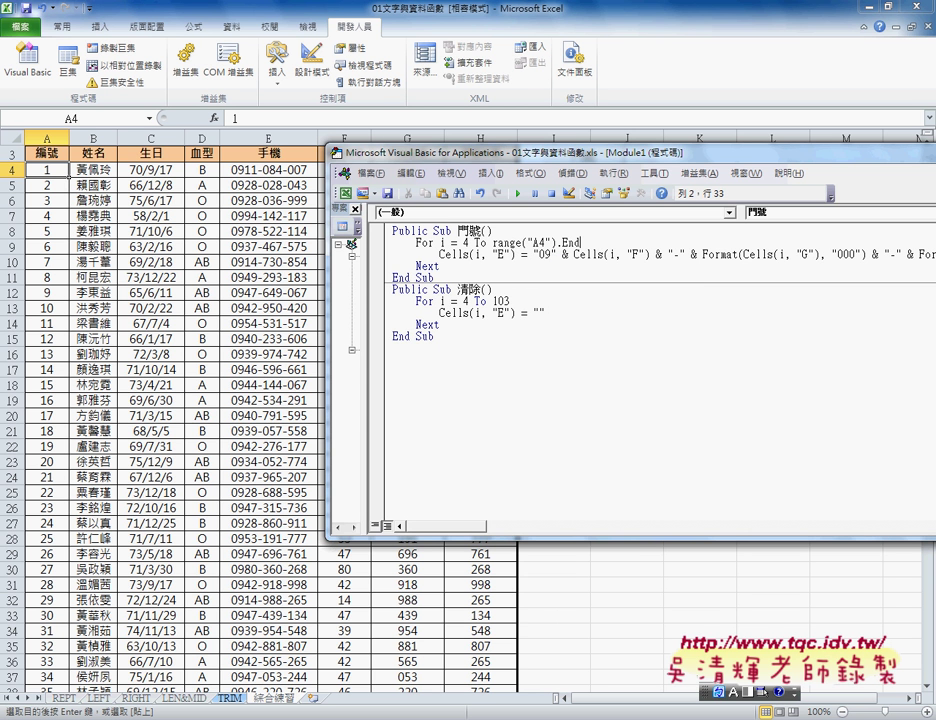
# Finish the end value as Range("A4").End(xlDown).Row with the xlDown direction and commit the line.
pyautogui.write('(')
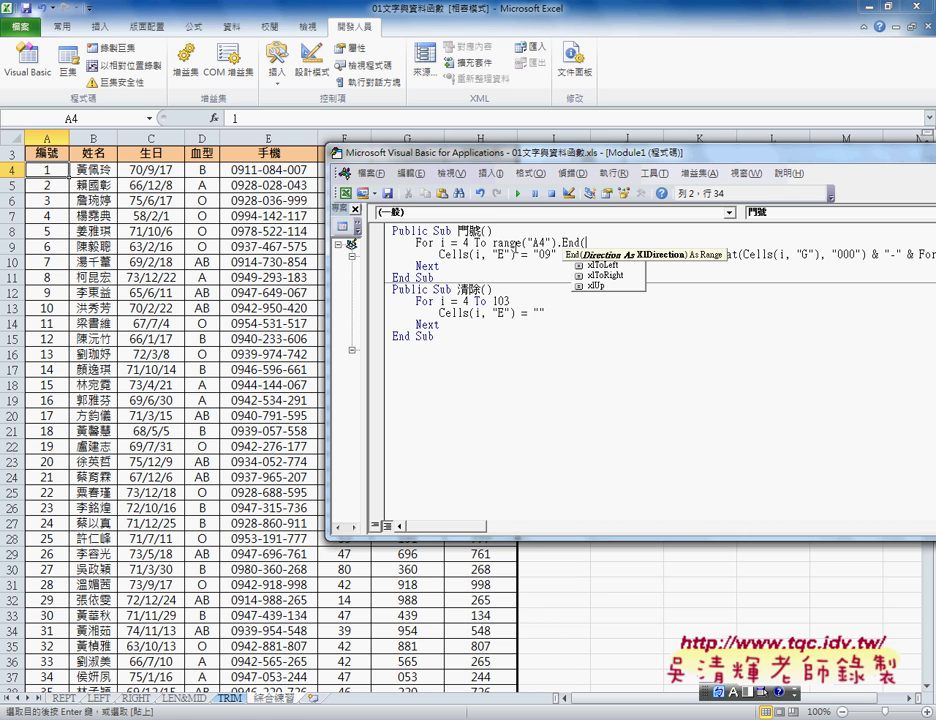
pyautogui.press('Down')
pyautogui.press('Down')
pyautogui.press('Down')
pyautogui.press('Down')
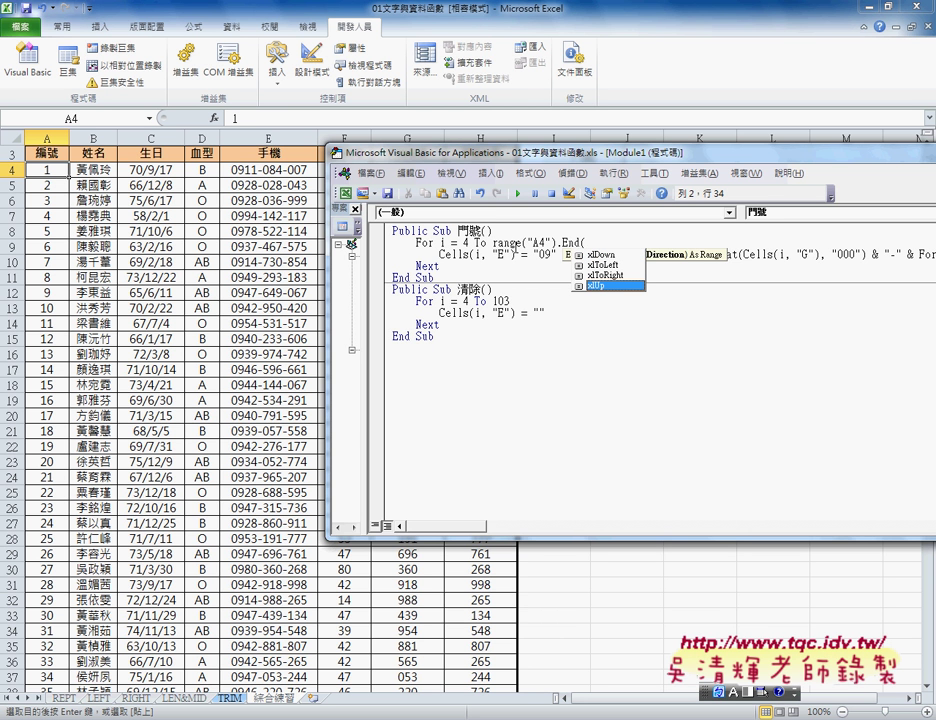
pyautogui.press('Up')
pyautogui.press('Up')
pyautogui.press('Up')
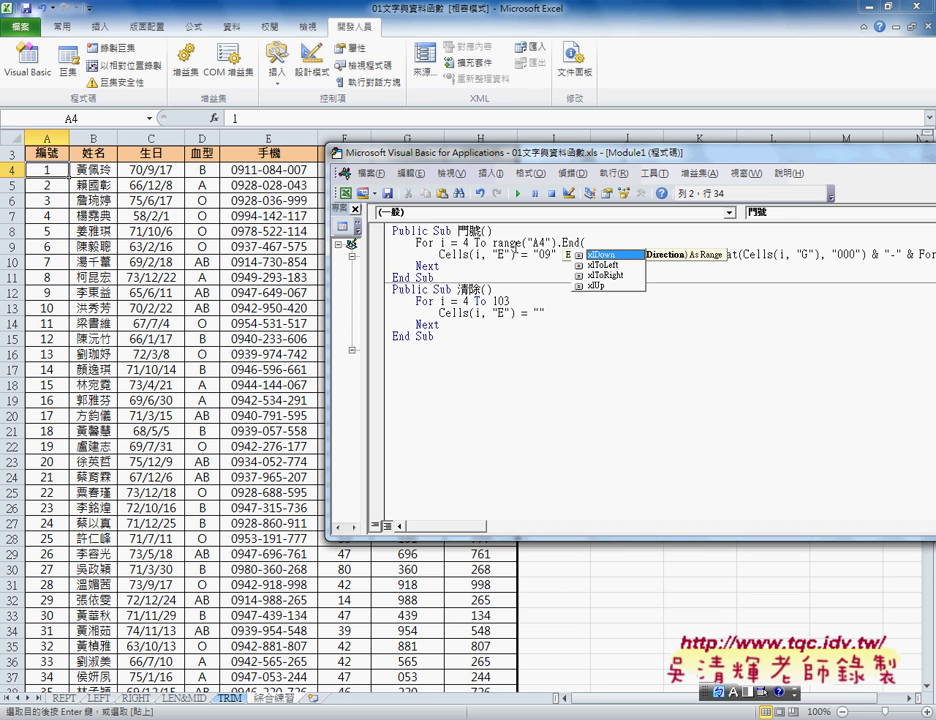
pyautogui.press('Down')
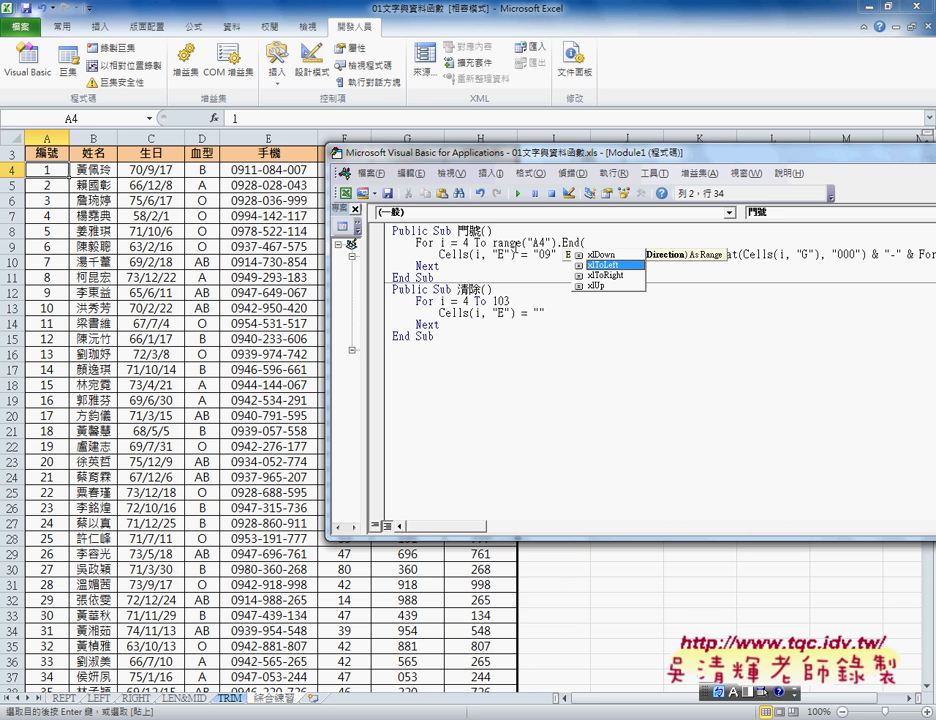
pyautogui.press('Down')
pyautogui.press('Down')
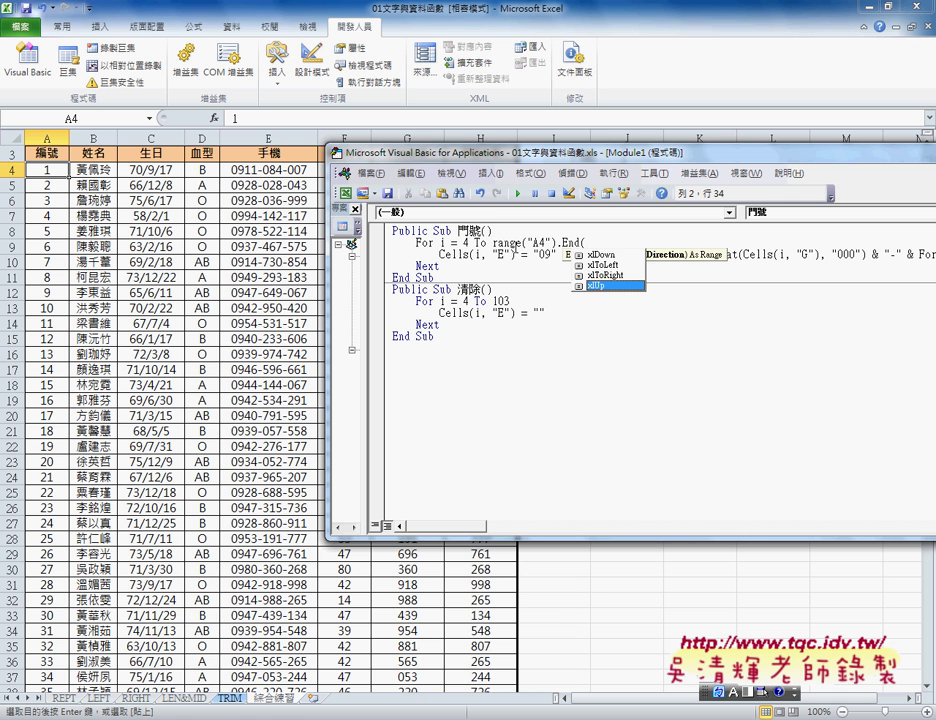
pyautogui.press('Up')
pyautogui.press('Up')
pyautogui.press('Up')
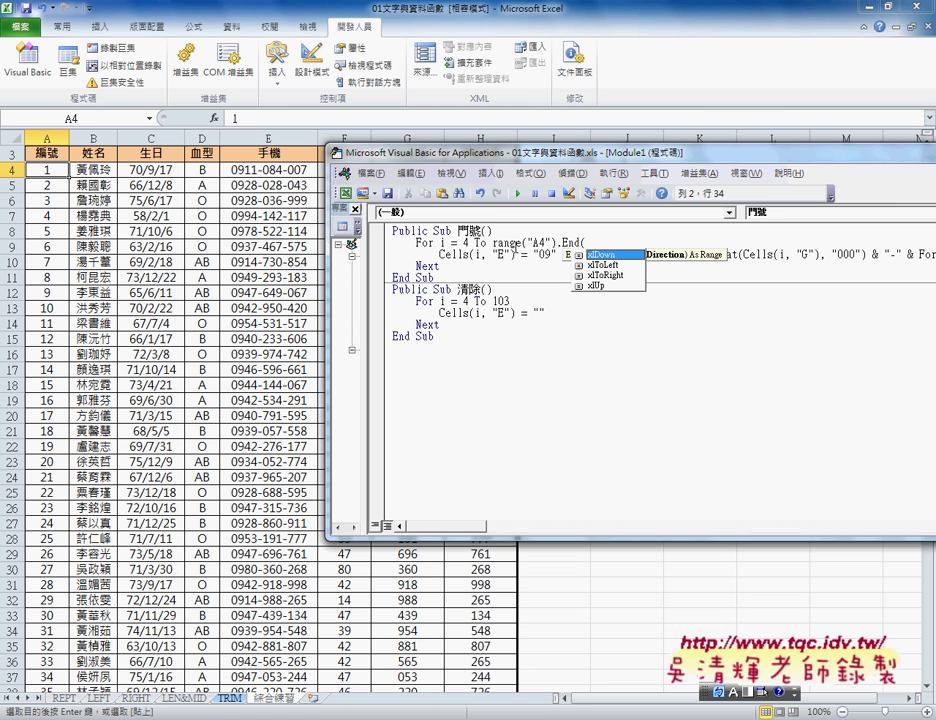
pyautogui.press('space')
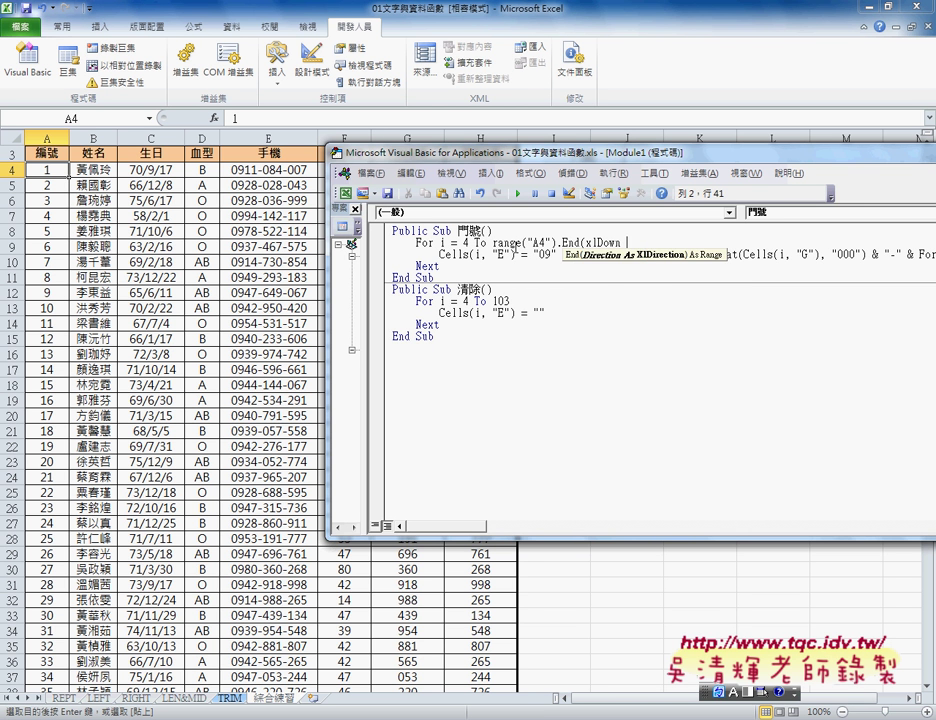
pyautogui.press('Escape')
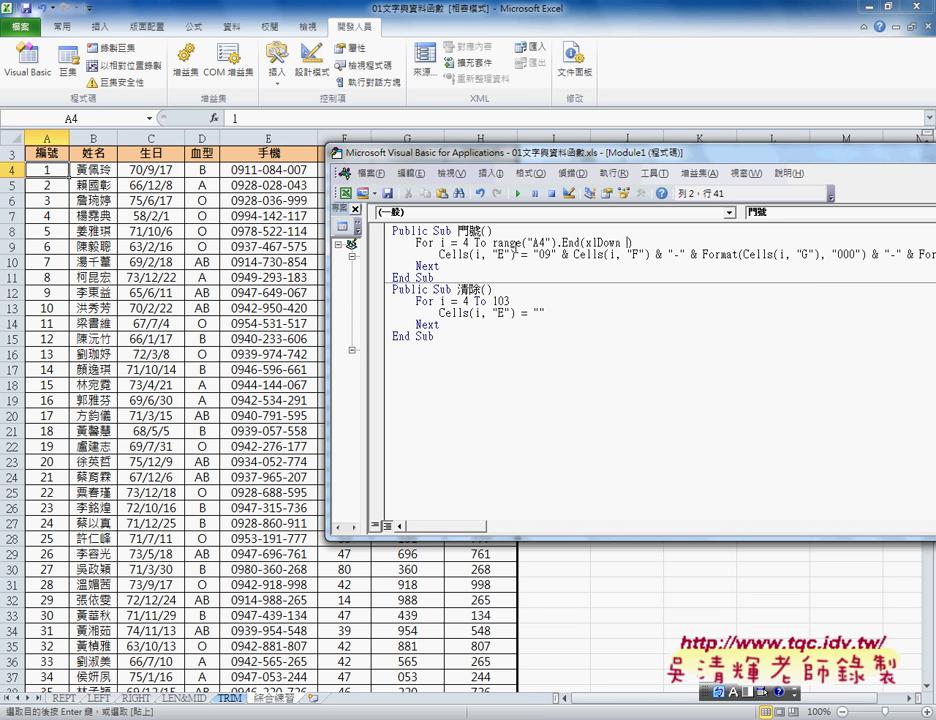
pyautogui.write(')')
pyautogui.write('.')
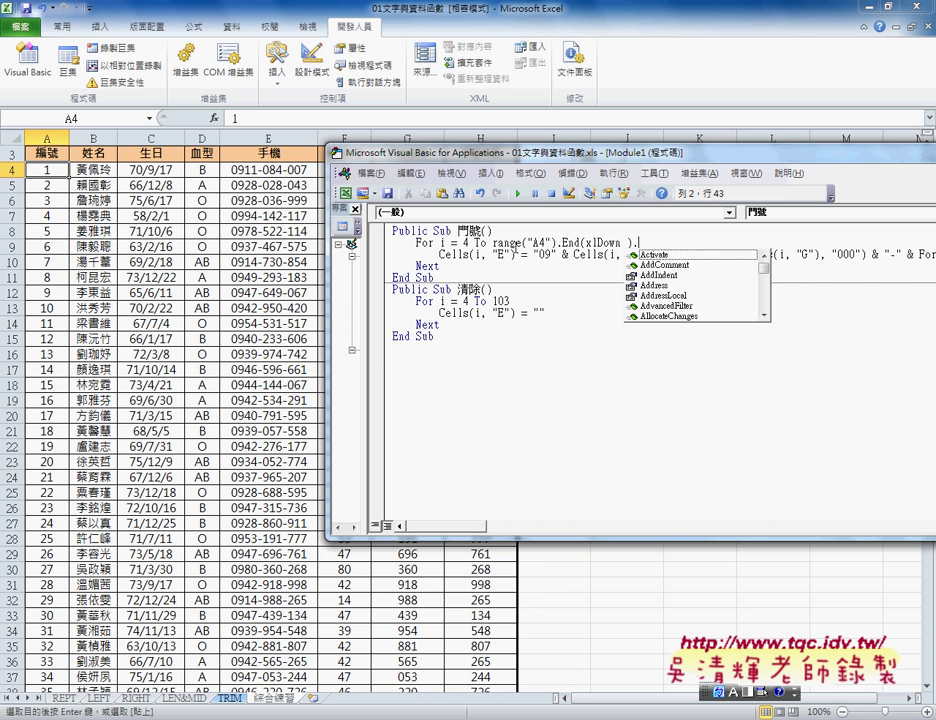
pyautogui.write('row')
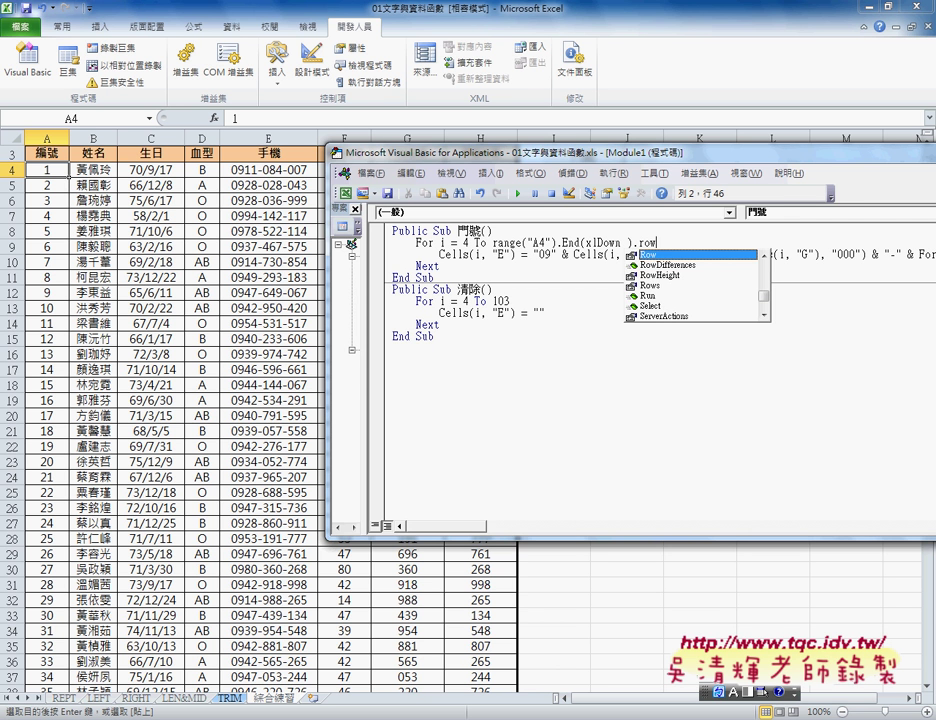
pyautogui.click(470, 324)
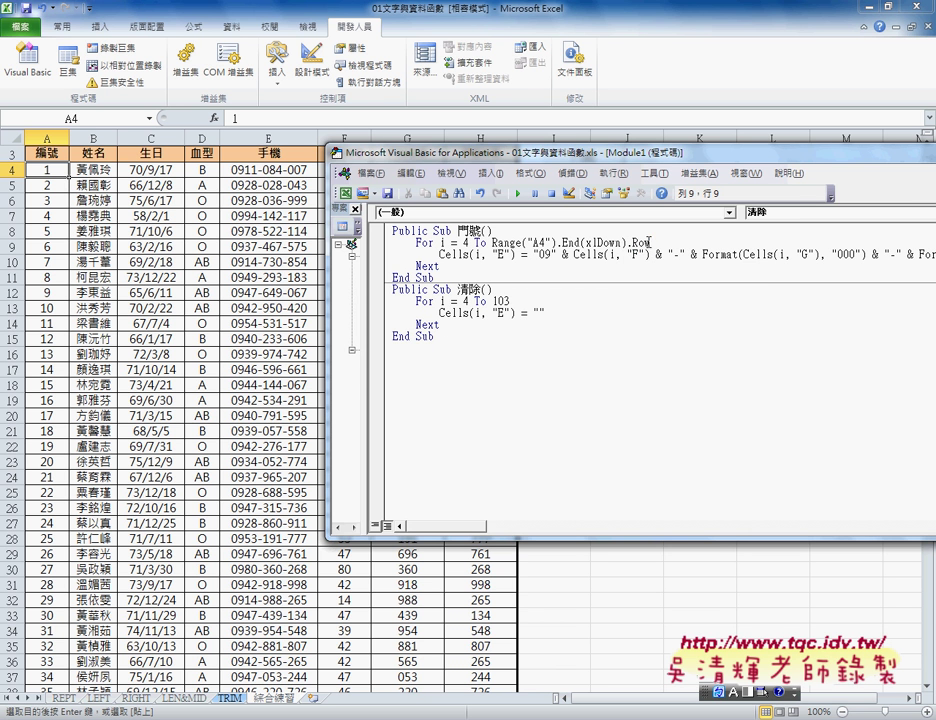
# Replace 103 in the 清除 loop with Range("A4").End(xlDown).Row copied from the 門號 loop.
pyautogui.moveTo(648, 242); pyautogui.dragTo(492, 243)
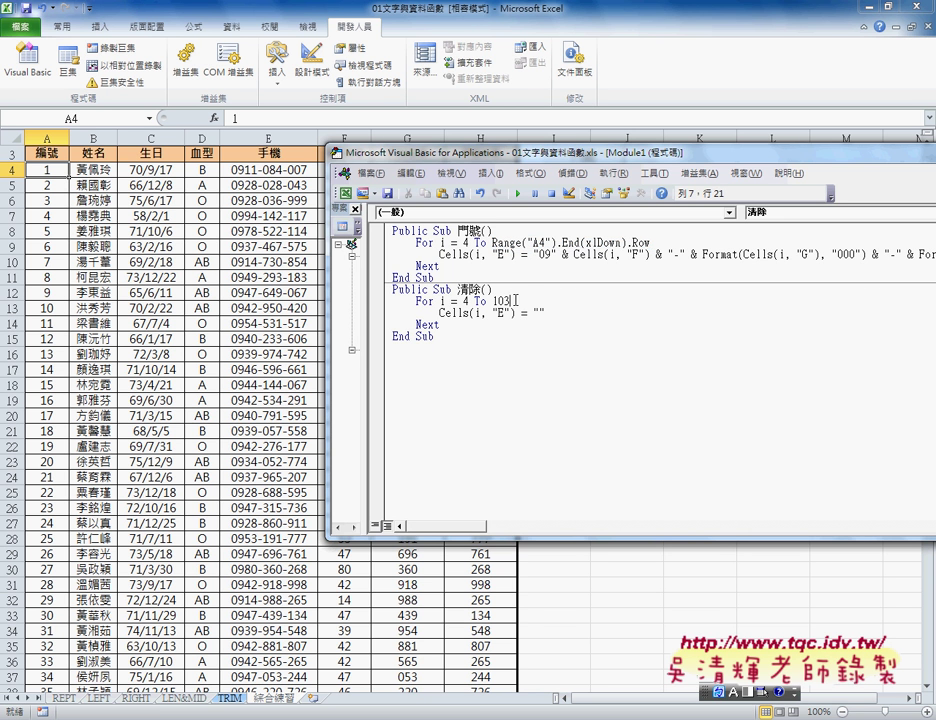
pyautogui.moveTo(491, 301); pyautogui.dragTo(512, 300)
pyautogui.write('Range("A4").End(xlDown).Row')
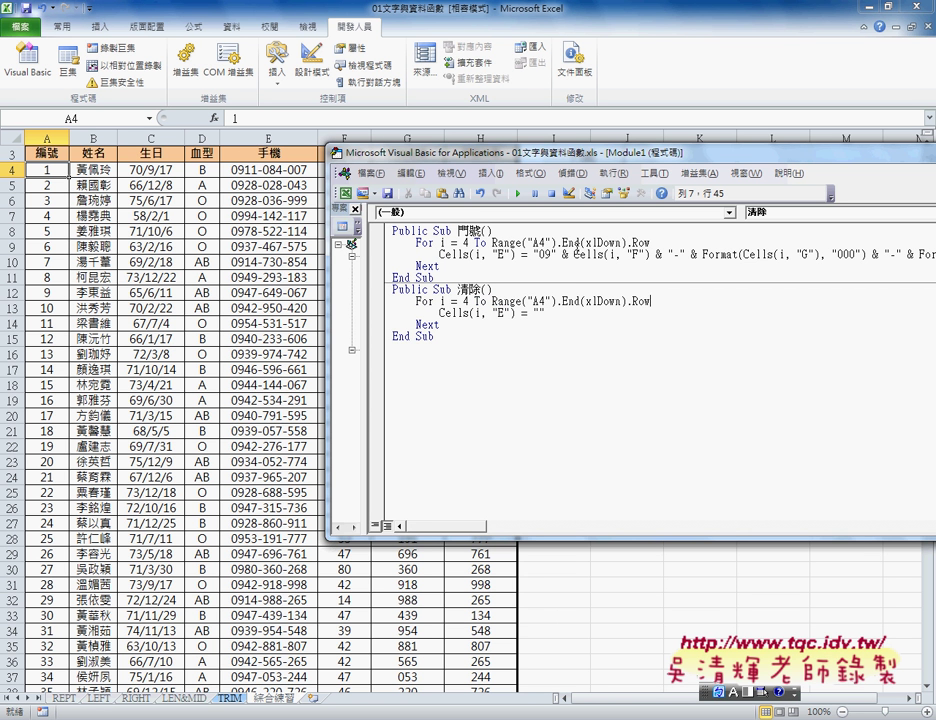
pyautogui.moveTo(491, 242); pyautogui.dragTo(652, 241)
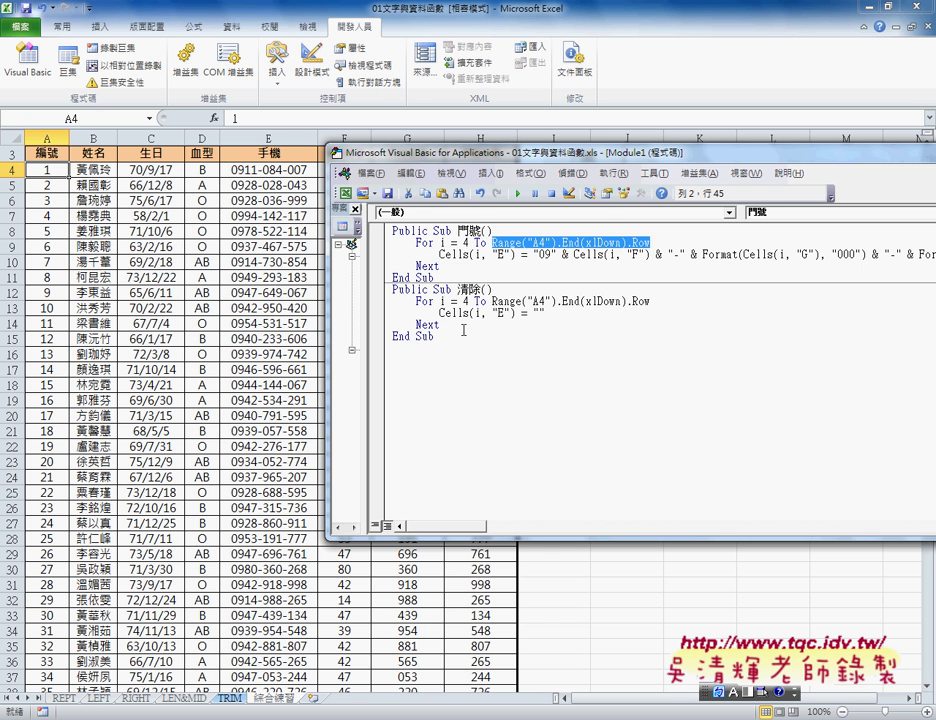
# Scroll the worksheet down to check the last data rows.
pyautogui.click(265, 552)
pyautogui.scroll(-5, 265, 545)
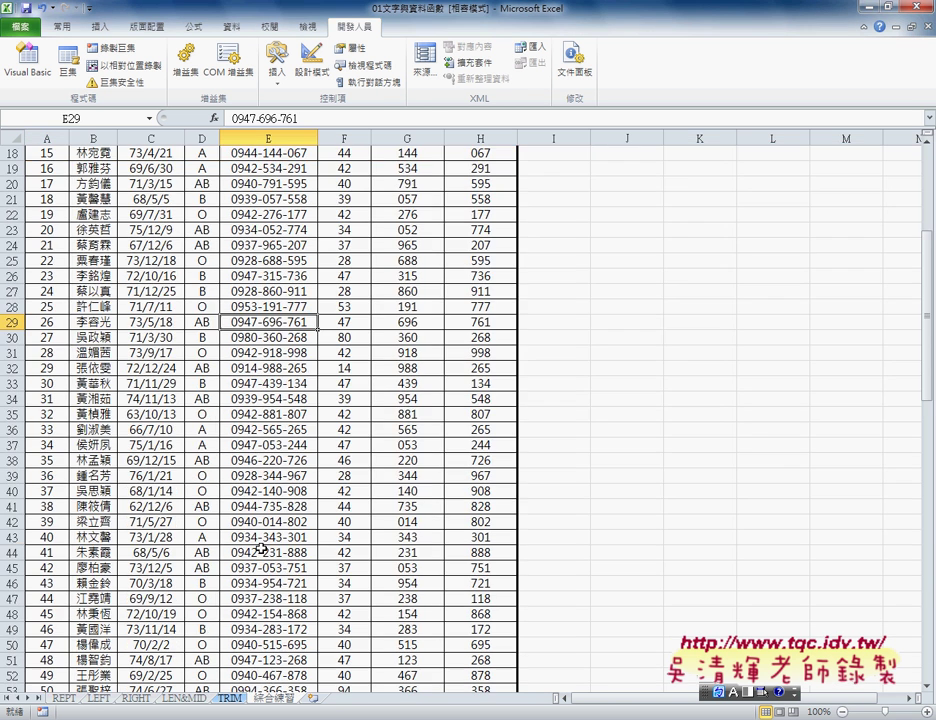
pyautogui.scroll(-6, 265, 545)
pyautogui.scroll(-9, 265, 545)
pyautogui.scroll(-9, 265, 540)
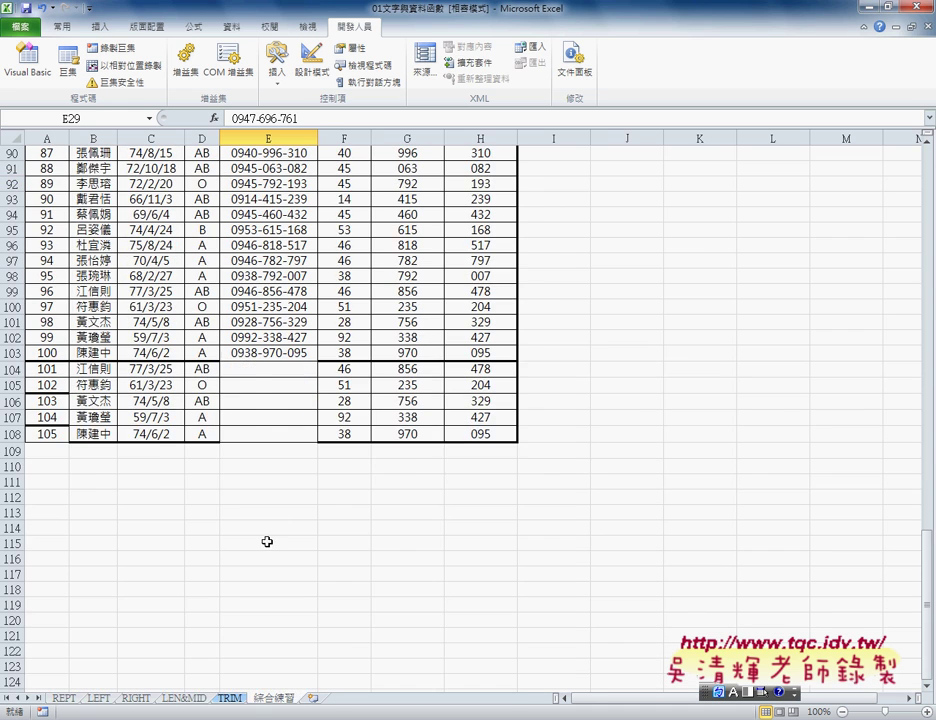
pyautogui.scroll(1, 320, 594)
# Run 清除, then 門號, then 清除 again, leaving column E empty through row 108.
pyautogui.click(397, 673)
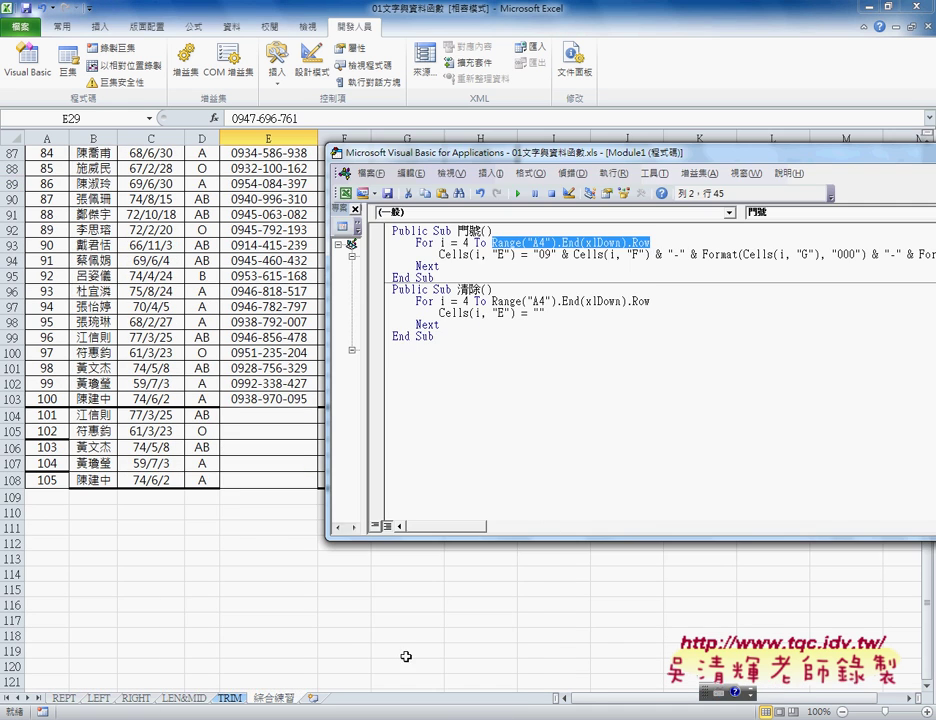
pyautogui.click(530, 312)
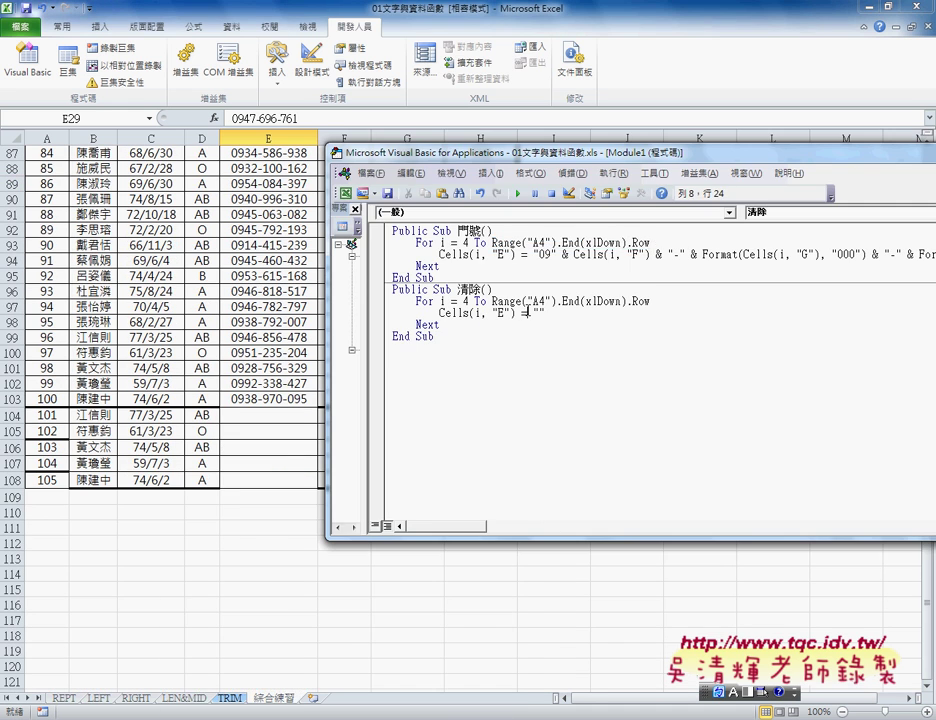
pyautogui.click(522, 194)
pyautogui.click(528, 242)
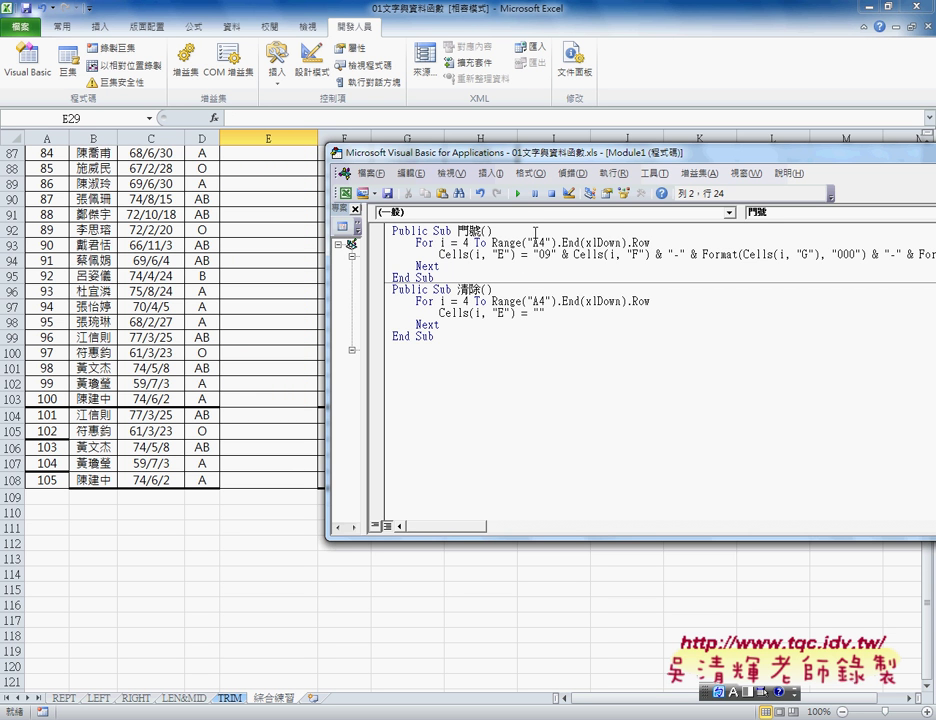
pyautogui.click(520, 194)
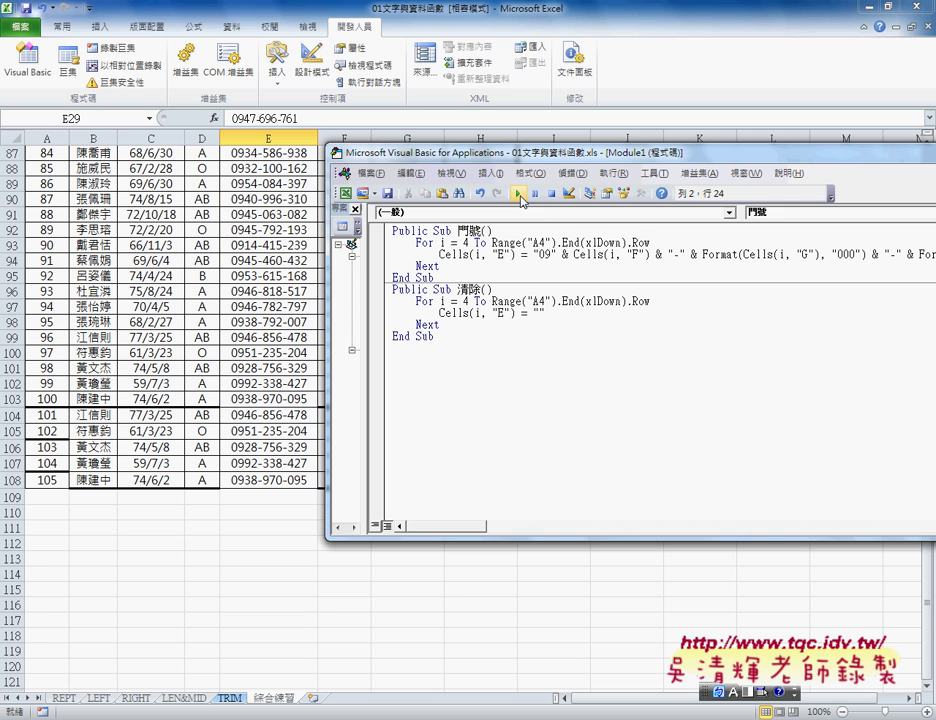
pyautogui.click(521, 300)
pyautogui.click(519, 194)
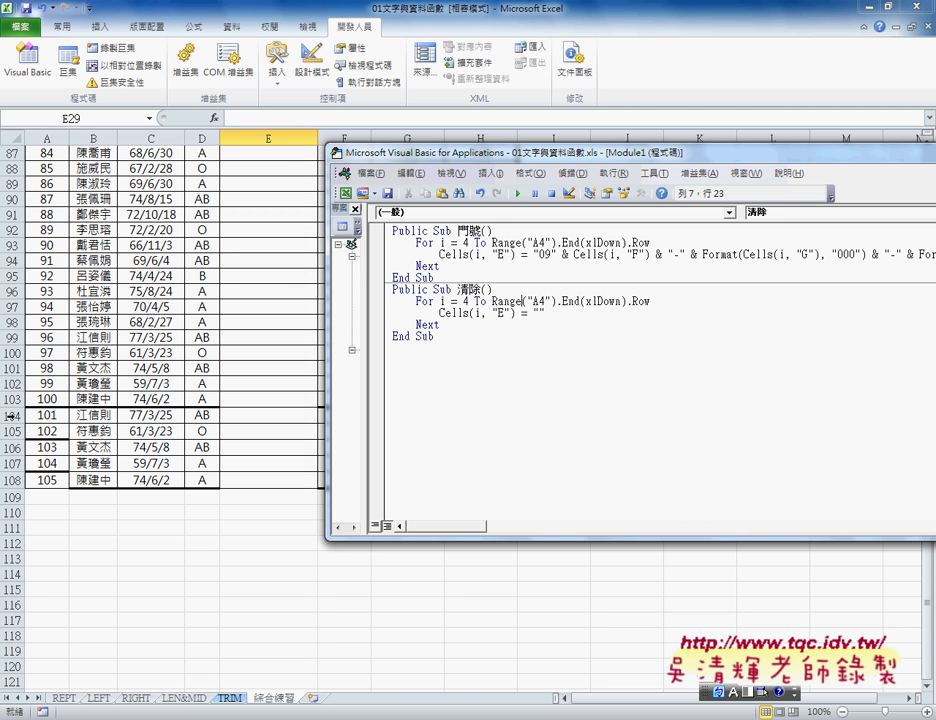
# Delete rows 104–108 with 刪除 so the table ends at row 103.
pyautogui.moveTo(14, 415); pyautogui.dragTo(12, 479)
pyautogui.rightClick(127, 438)
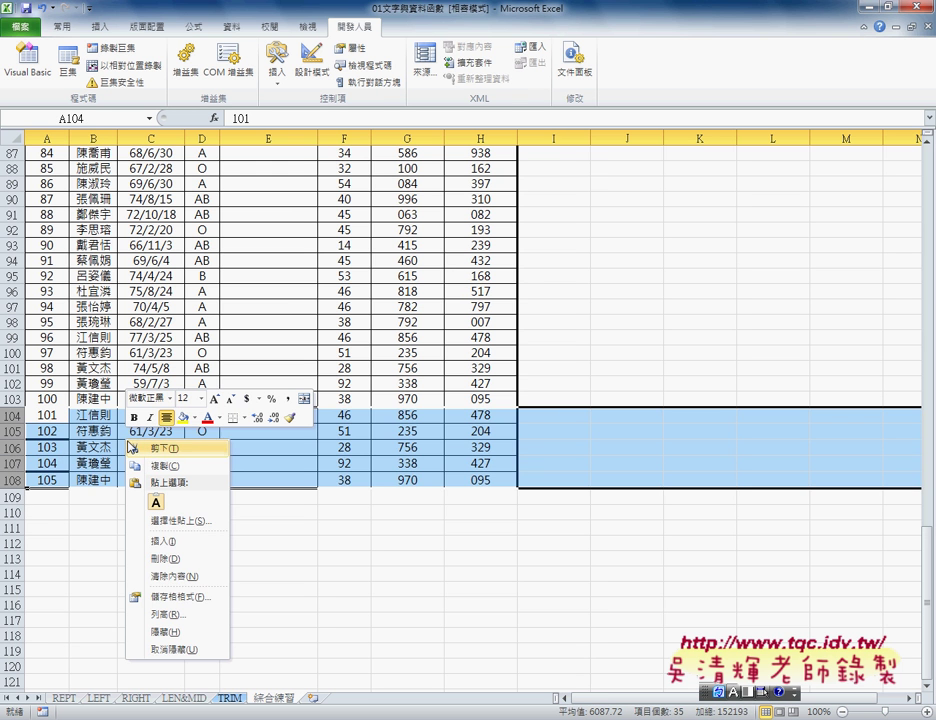
pyautogui.click(168, 558)
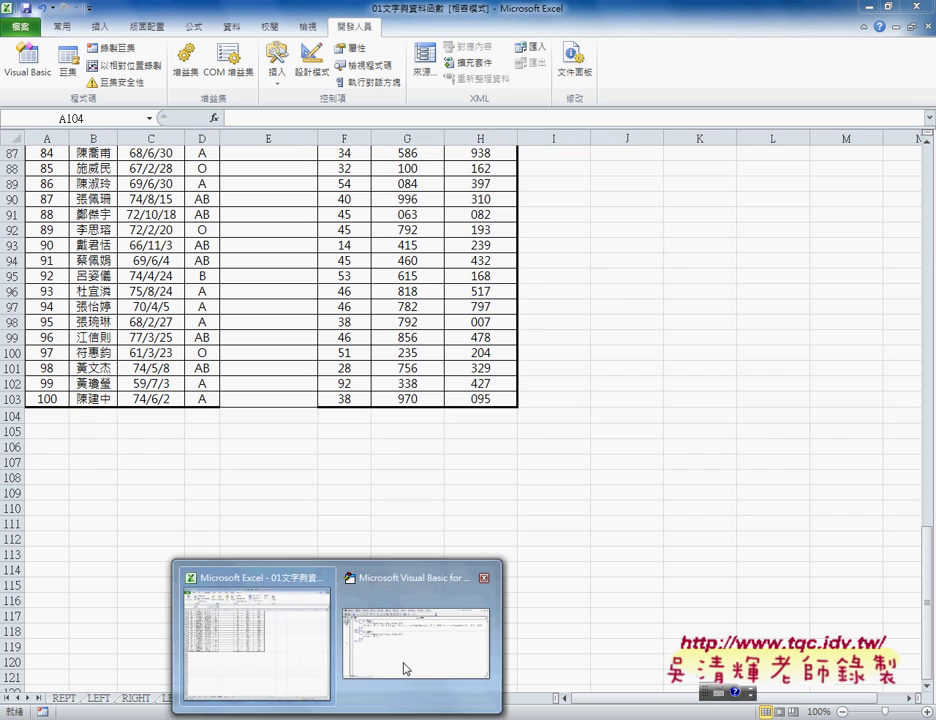
pyautogui.click(403, 664)
pyautogui.click(483, 254)
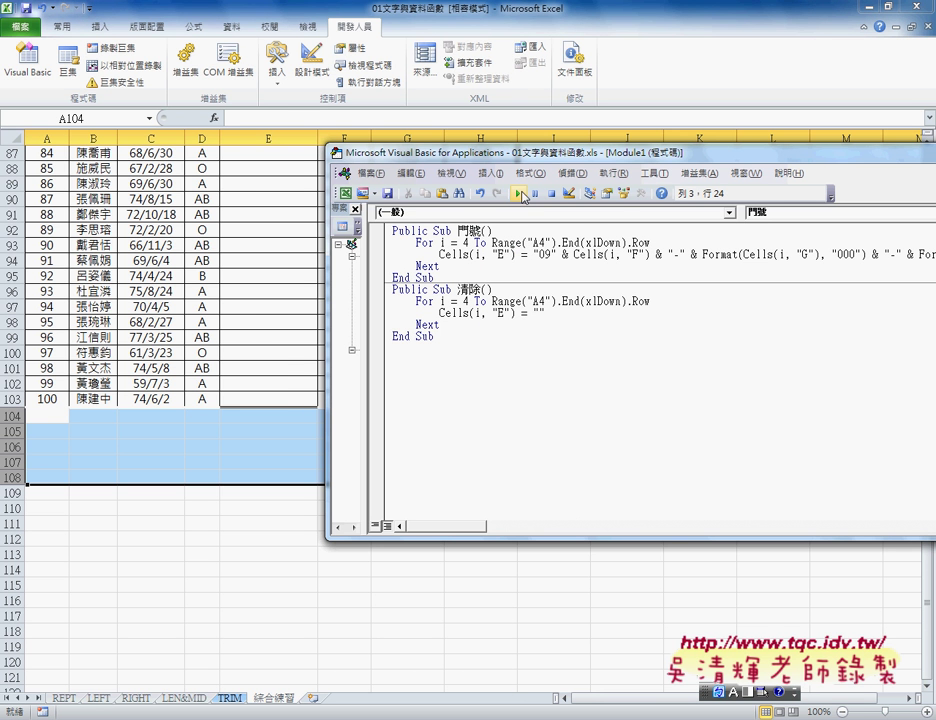
pyautogui.click(520, 195)
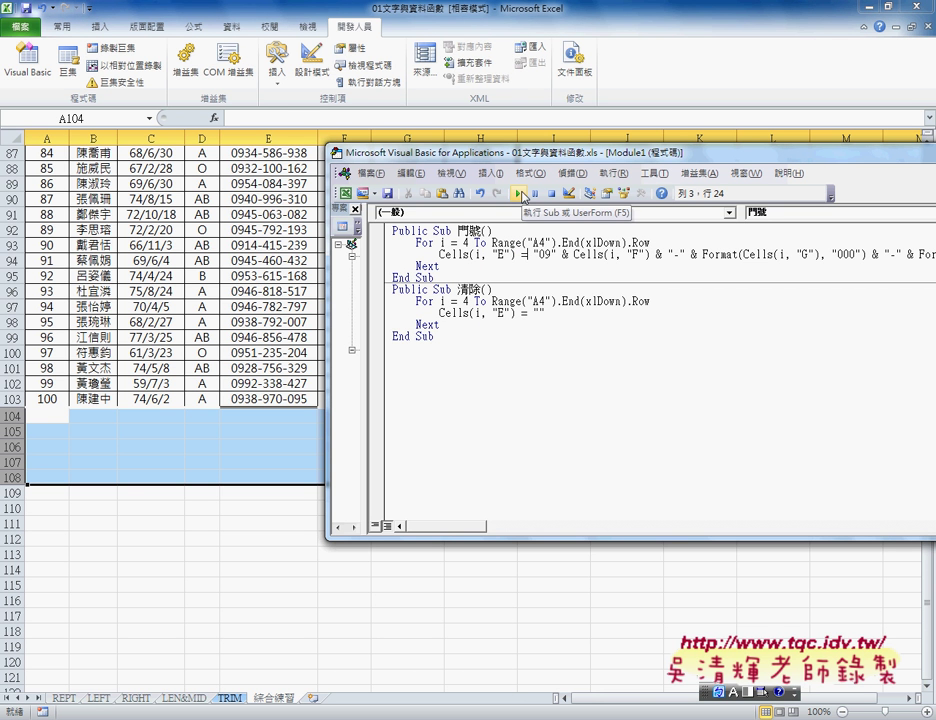
pyautogui.click(537, 302)
pyautogui.write('""')
pyautogui.press('F5')
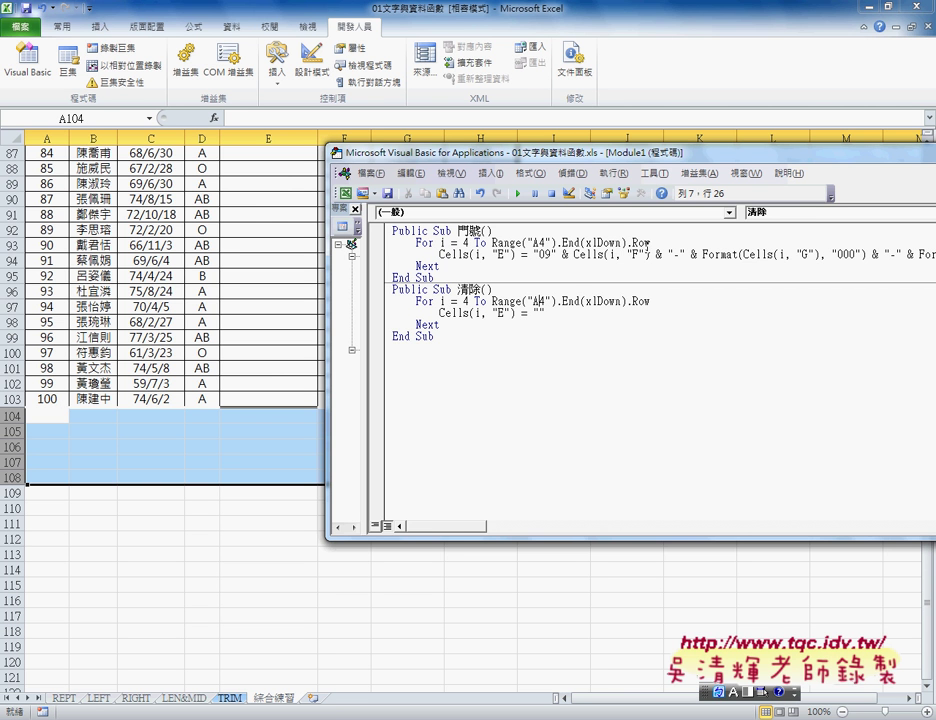
pyautogui.doubleClick(640, 242)
pyautogui.moveTo(640, 242); pyautogui.dragTo(492, 242)
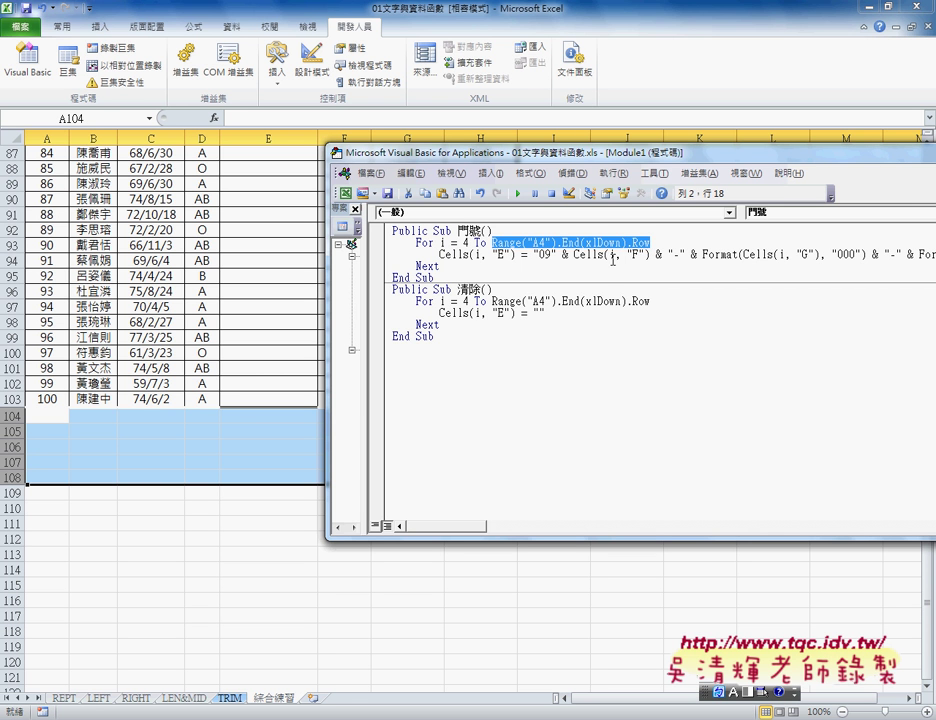
pyautogui.press('Down')
pyautogui.press('Down')
pyautogui.press('Down')
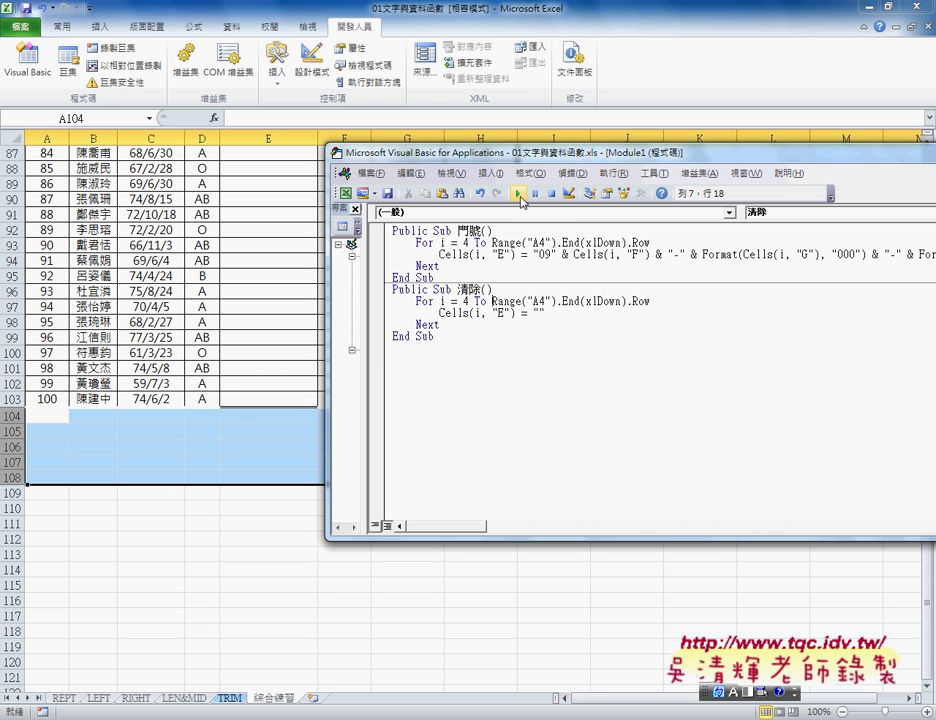
pyautogui.press('Up')
pyautogui.press('Up')
pyautogui.press('Up')
pyautogui.press('Right')
pyautogui.press('Right')
pyautogui.press('Right')
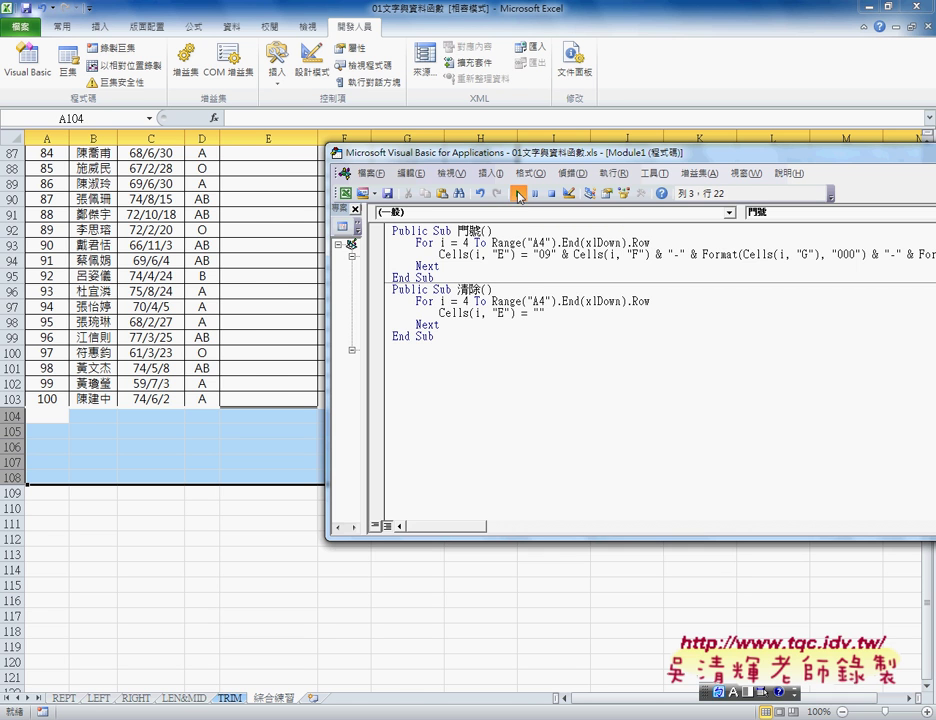